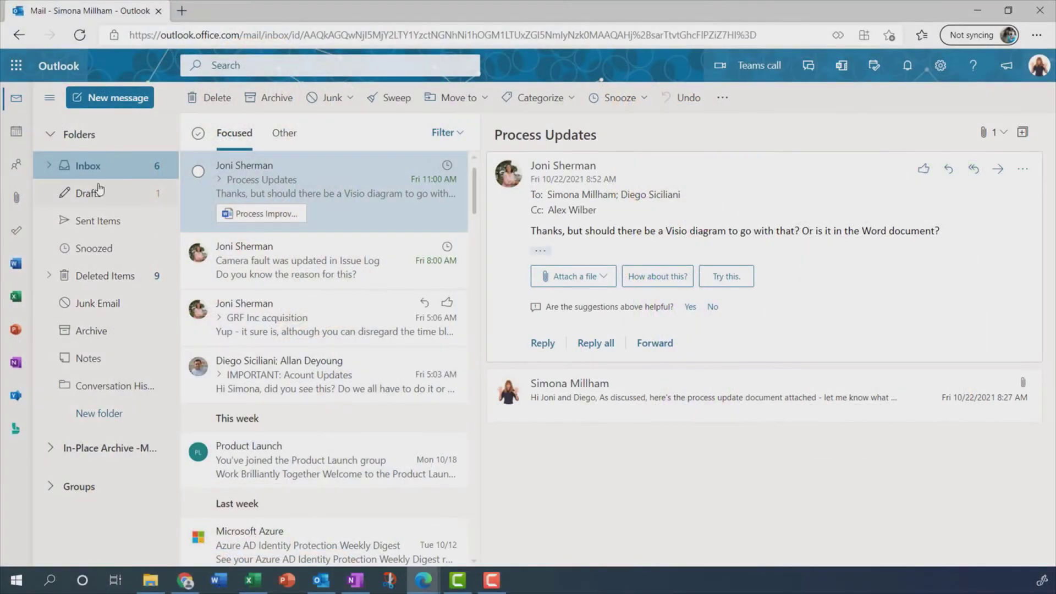
# - Open the Lucerne Publishing Events message in the Other inbox
pyautogui.click(50, 99)
pyautogui.click(51, 99)
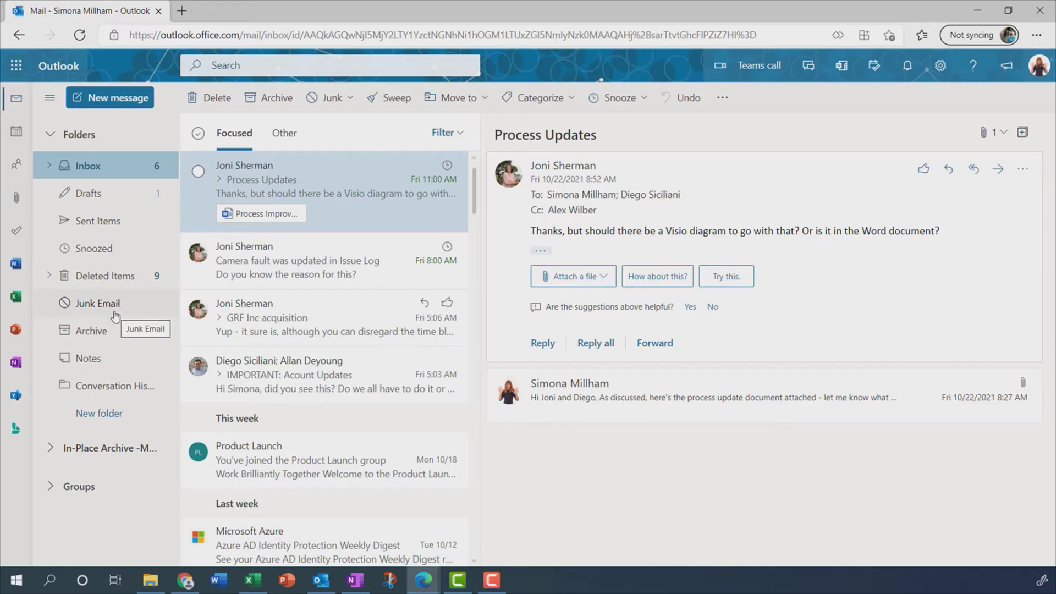
pyautogui.click(285, 134)
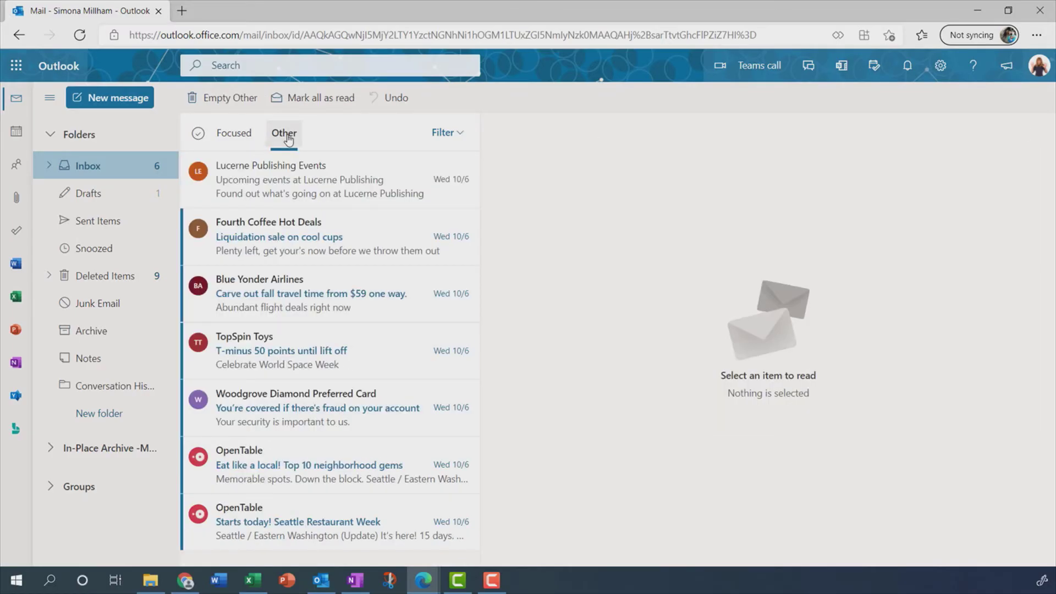
pyautogui.click(291, 186)
# - Mark the Lucerne message as junk and report it, then view Junk Email and Inbox's subfolders
pyautogui.rightClick(289, 180)
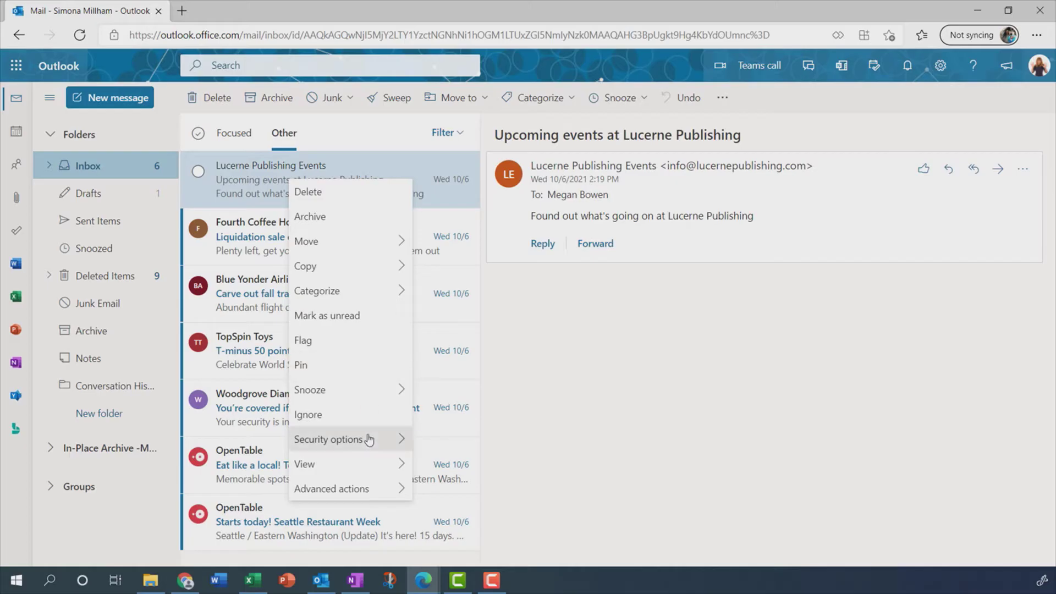
pyautogui.moveTo(368, 440)
pyautogui.click(487, 440)
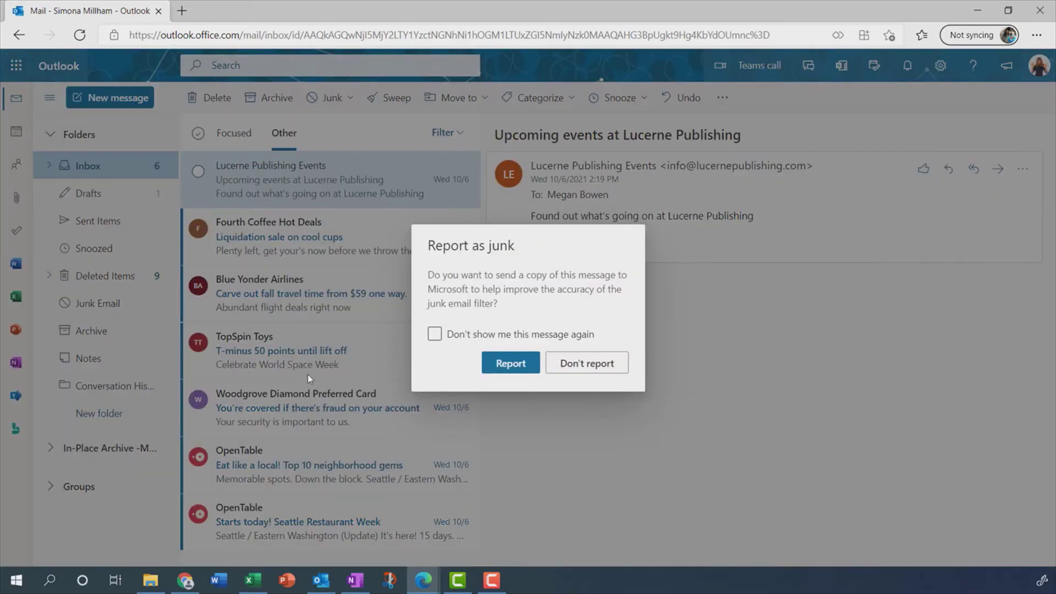
pyautogui.click(499, 364)
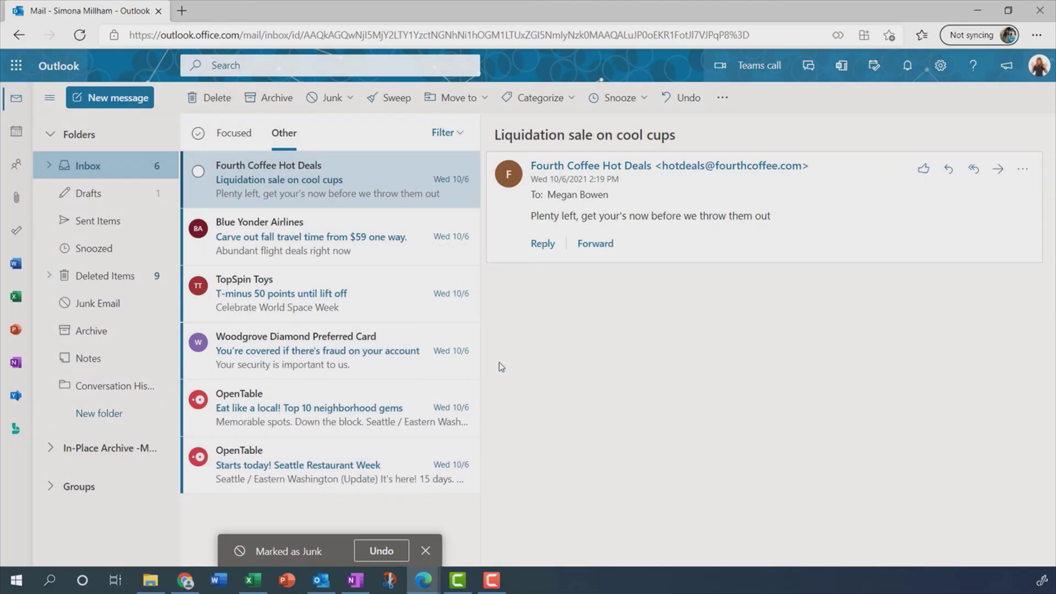
pyautogui.click(94, 304)
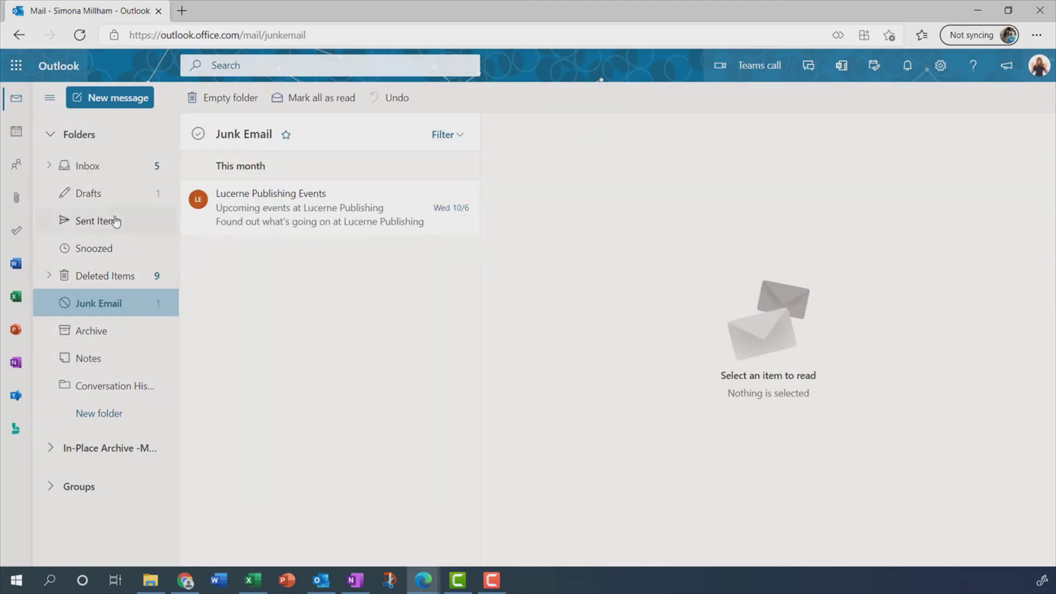
pyautogui.click(49, 166)
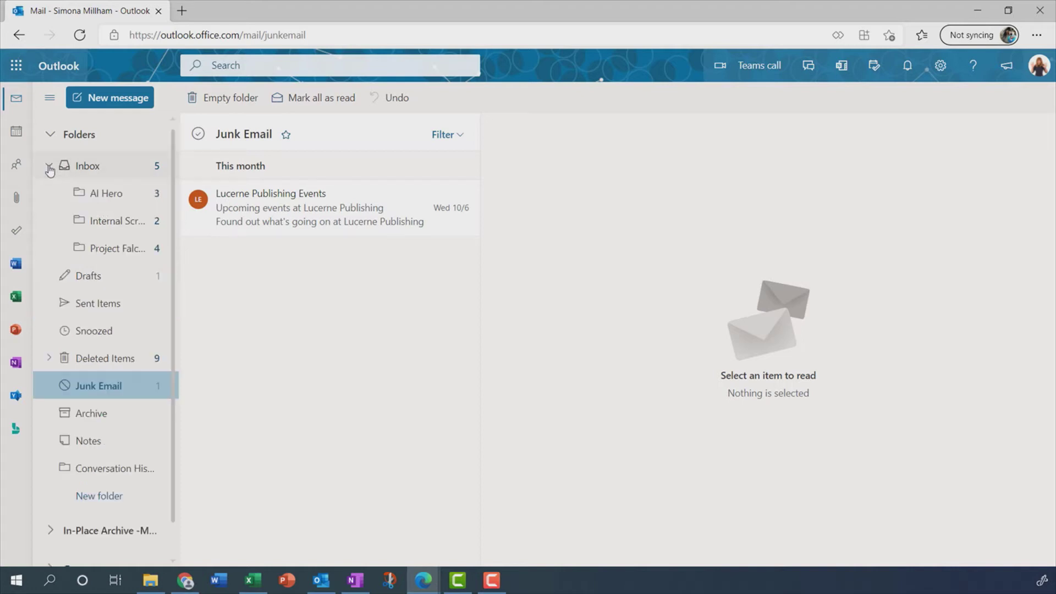
# - Create a subfolder named Urgent under Inbox, then return to the Inbox
pyautogui.rightClick(97, 173)
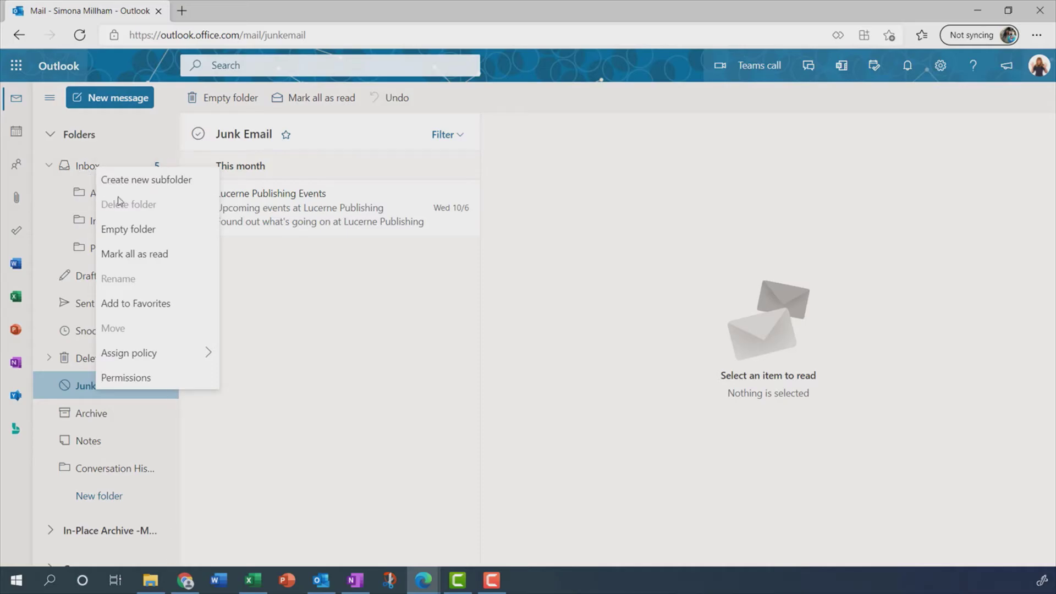
pyautogui.click(163, 186)
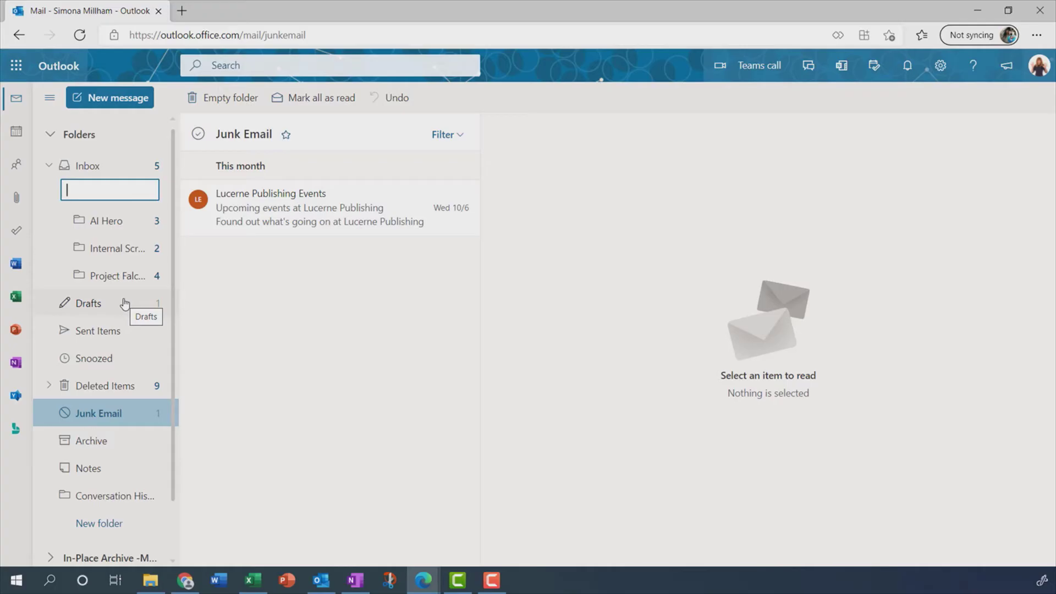
pyautogui.write('Urgent')
pyautogui.press('Return')
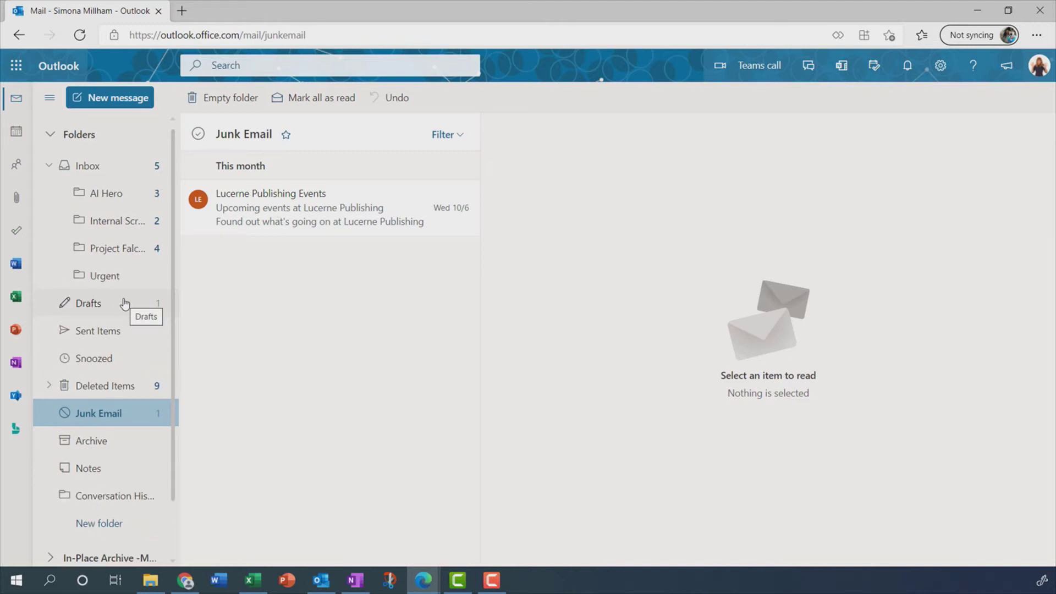
pyautogui.click(117, 167)
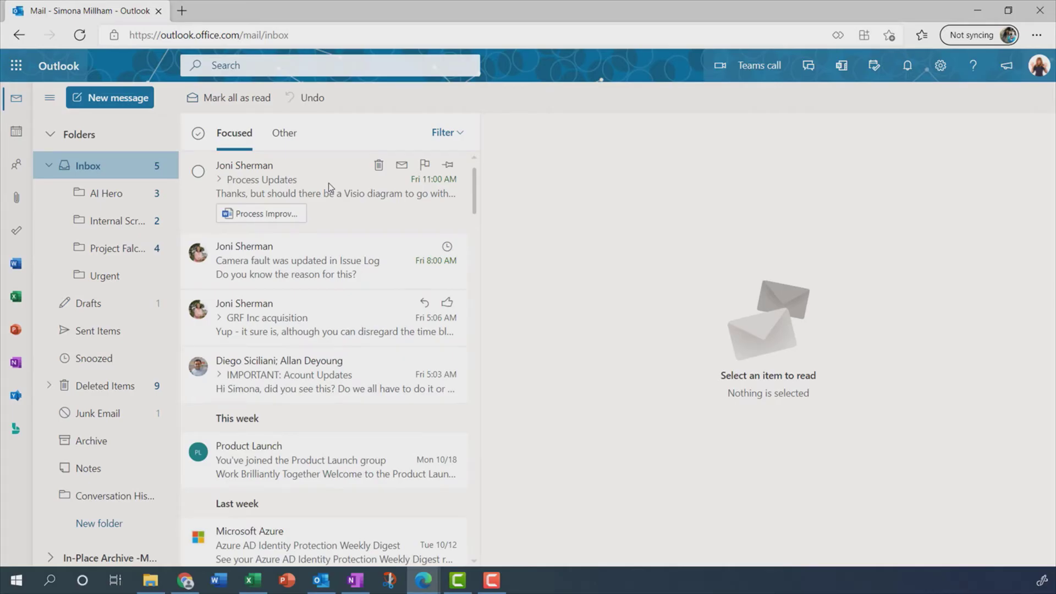
# - Move the Process Updates and Camera fault messages into the Urgent folder and open it
pyautogui.click(329, 185)
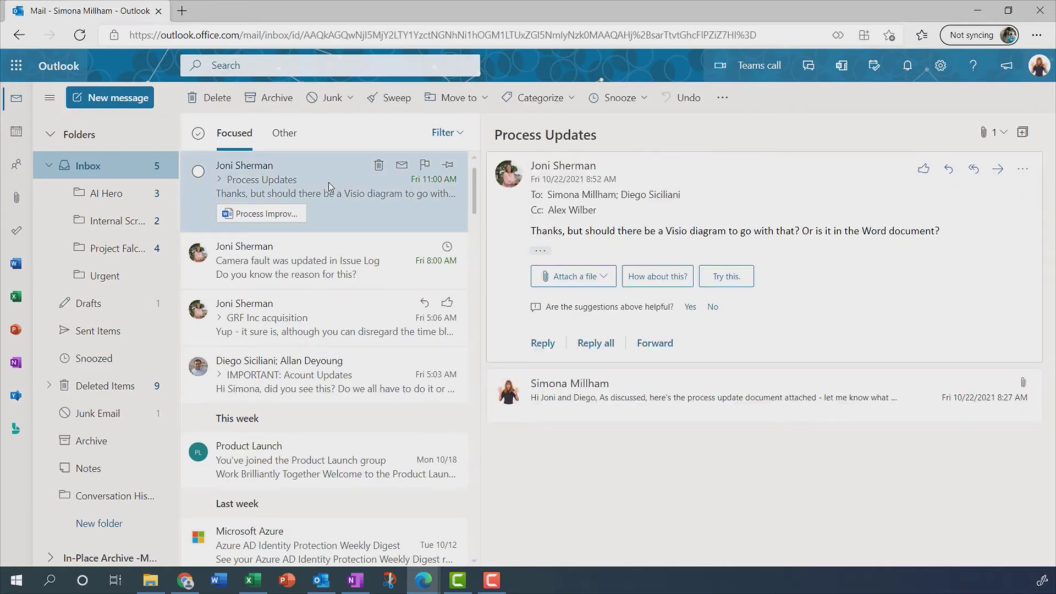
pyautogui.click(459, 97)
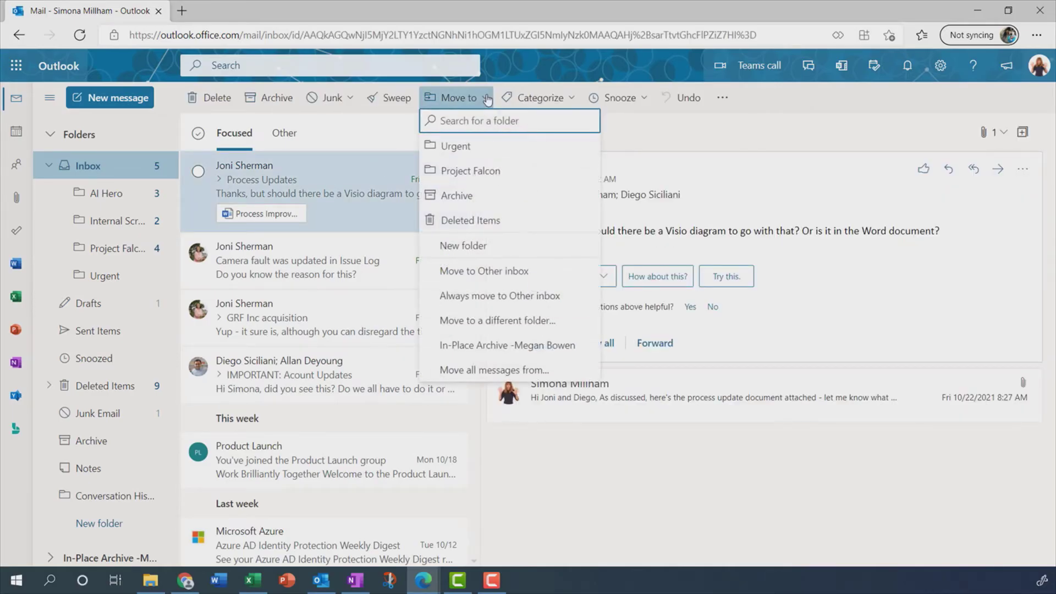
pyautogui.press('Escape')
pyautogui.click(198, 171)
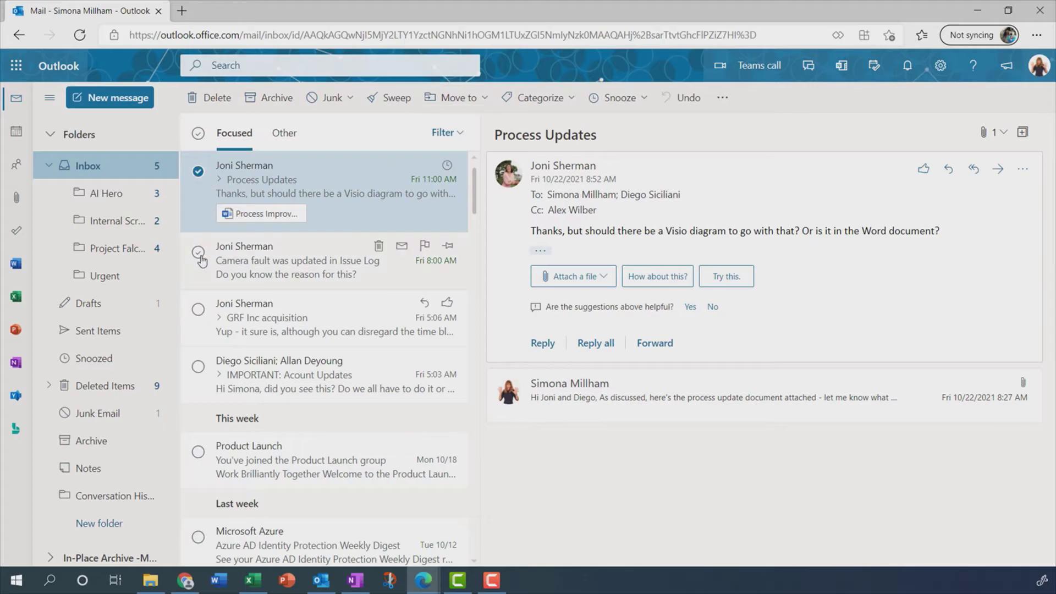
pyautogui.click(198, 252)
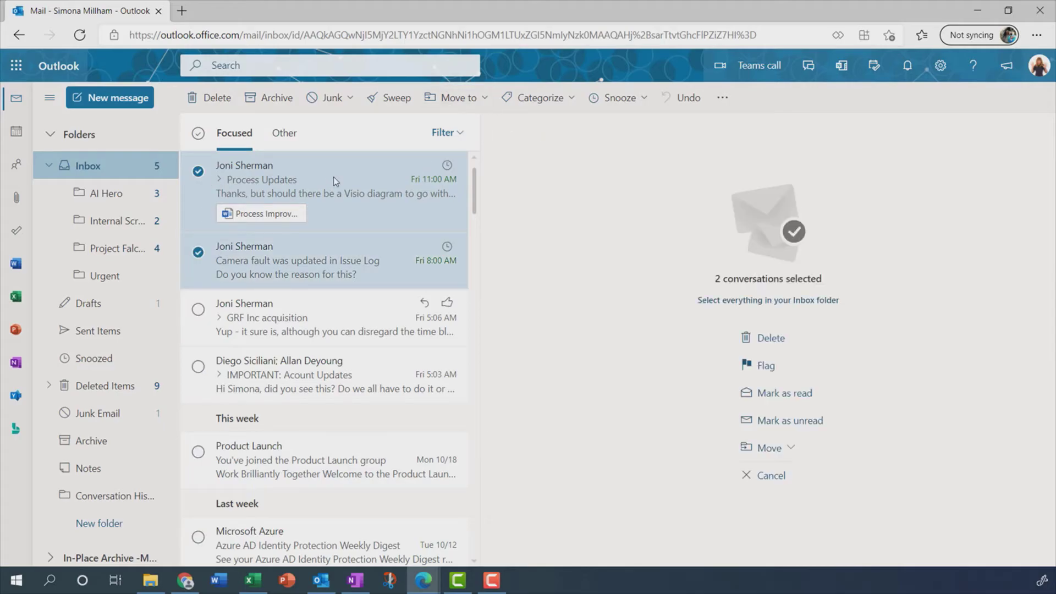
pyautogui.moveTo(333, 177); pyautogui.dragTo(109, 282)
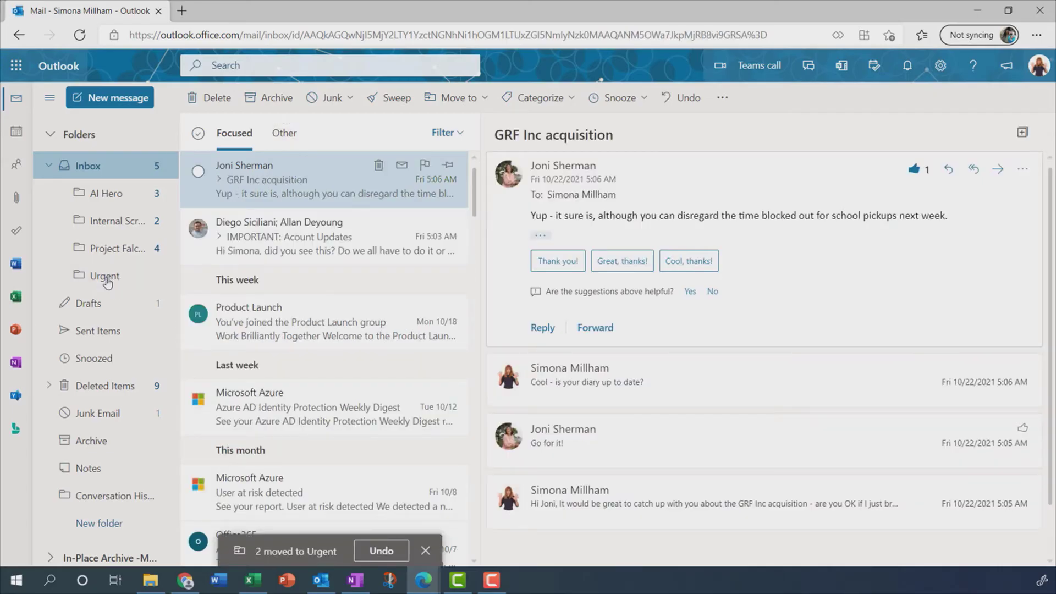
pyautogui.click(109, 277)
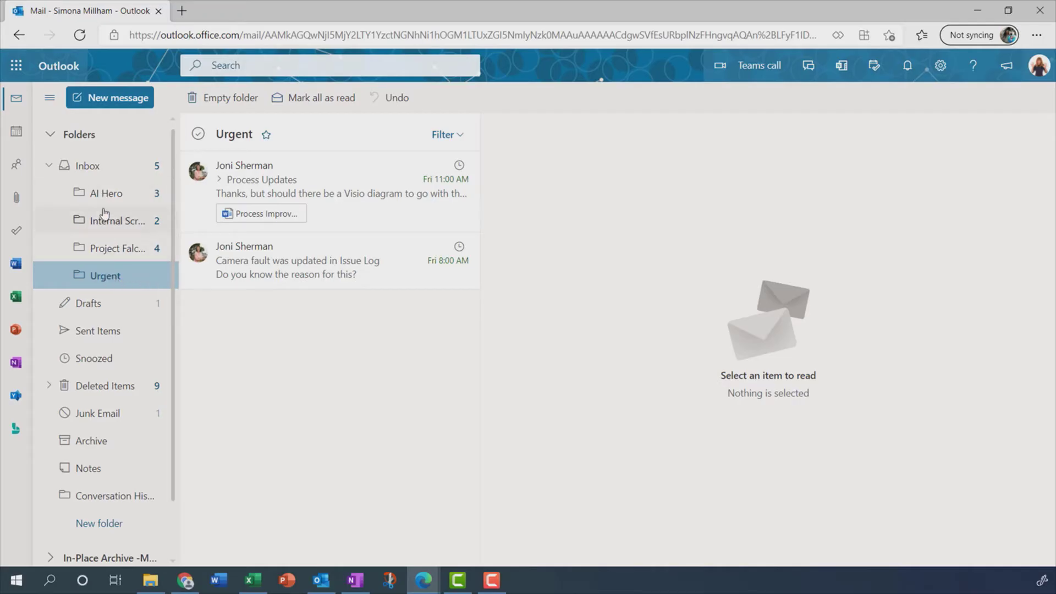
# - Add the Urgent and Project Falcon folders to Favorites and collapse Inbox's subfolders
pyautogui.rightClick(107, 277)
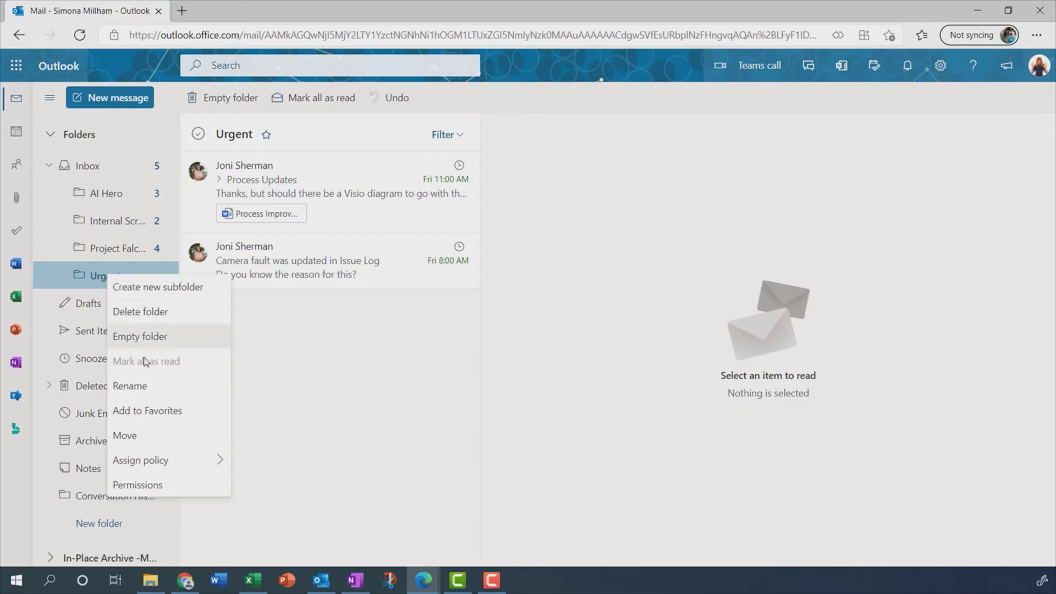
pyautogui.moveTo(80, 276); pyautogui.dragTo(103, 284)
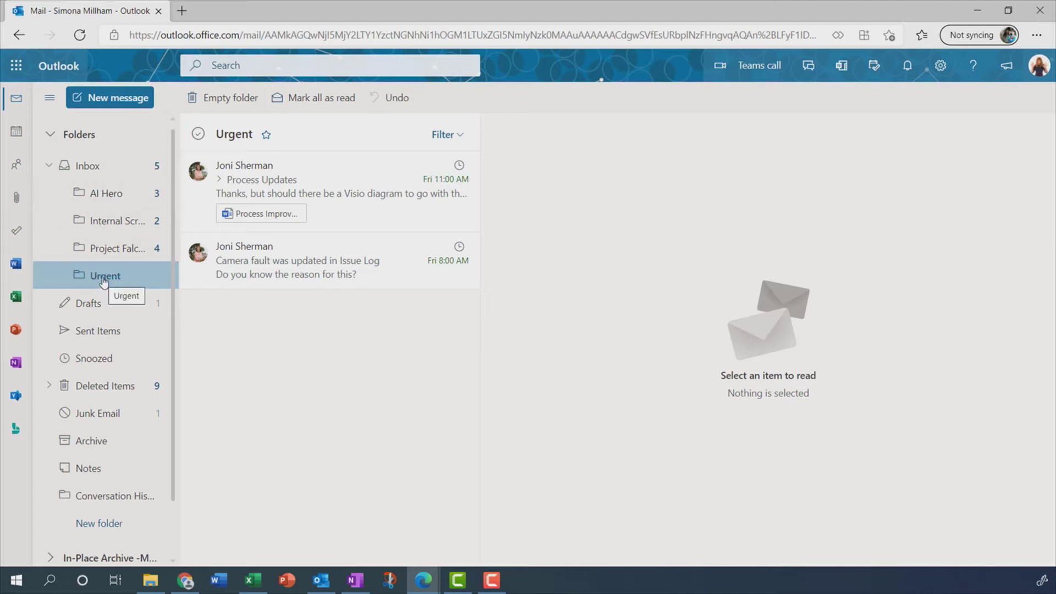
pyautogui.rightClick(103, 279)
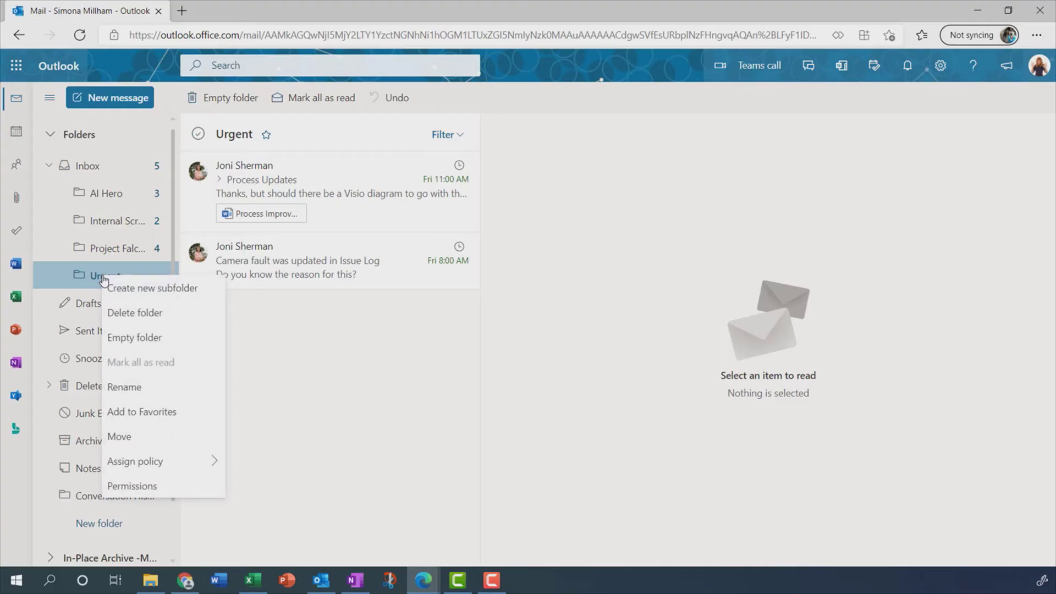
pyautogui.click(146, 413)
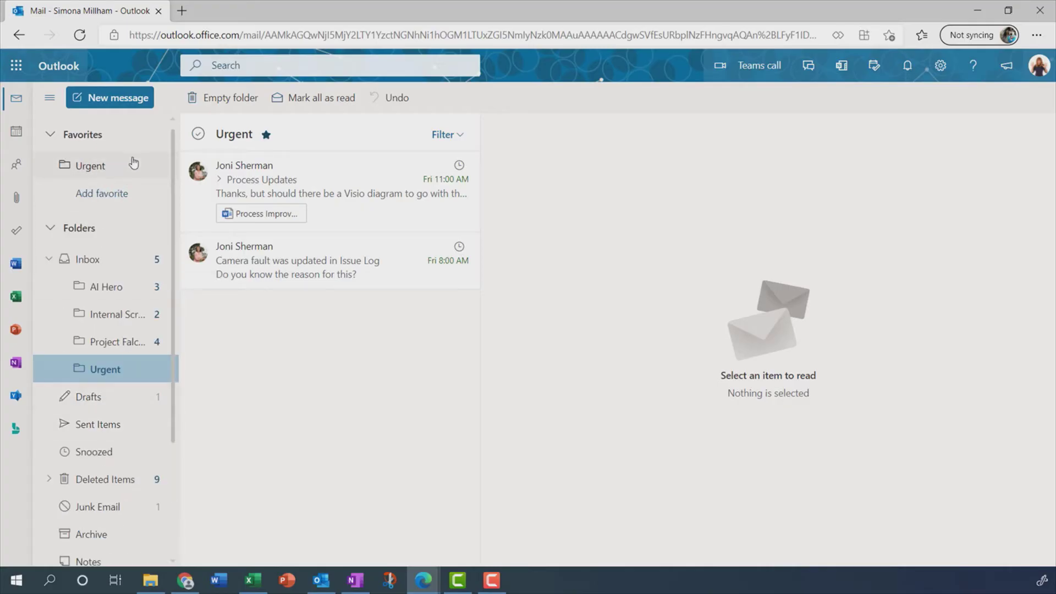
pyautogui.rightClick(119, 344)
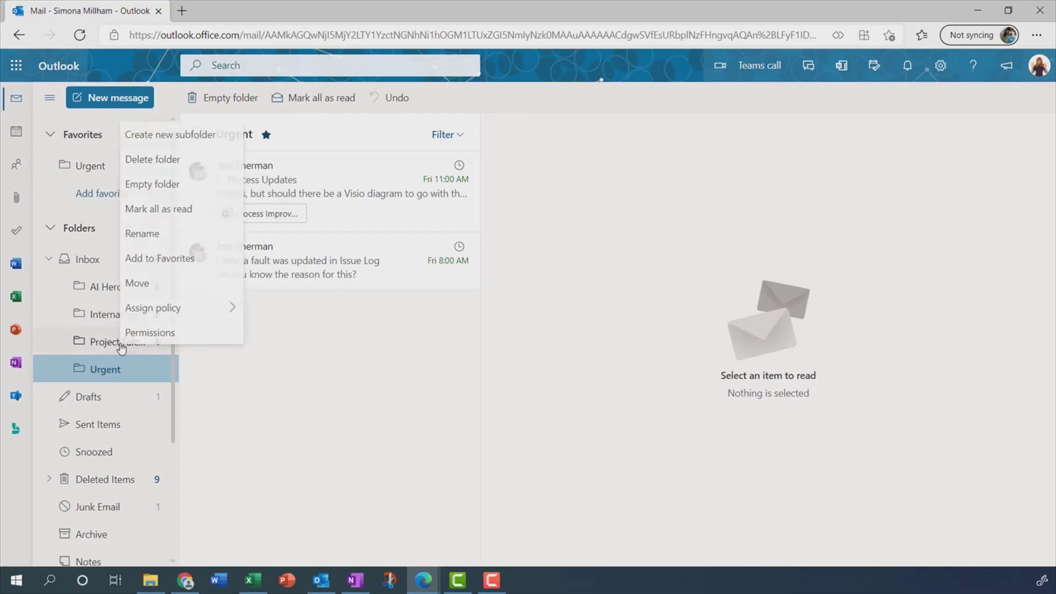
pyautogui.click(154, 256)
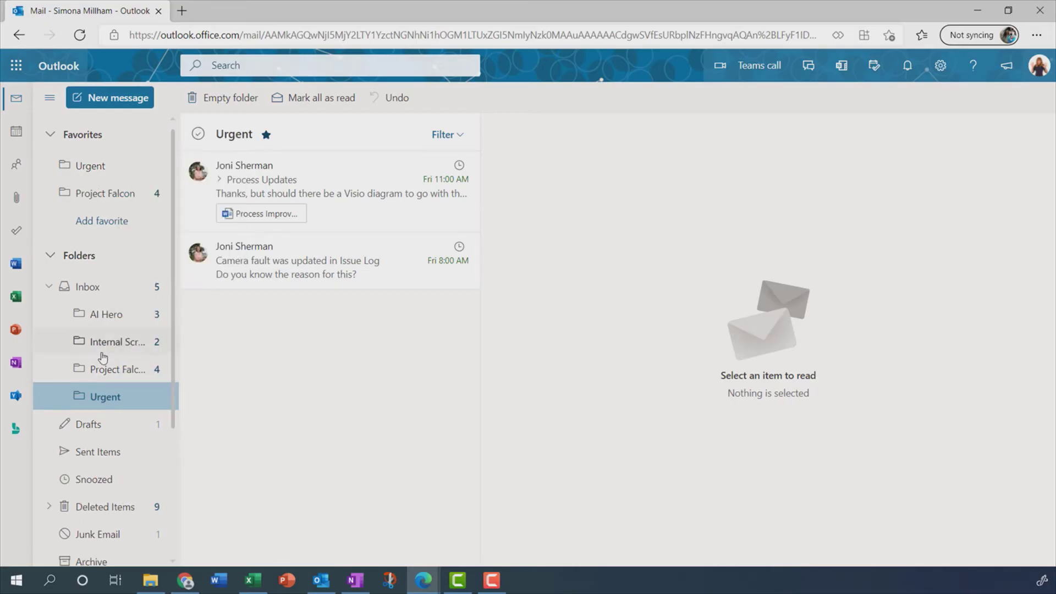
pyautogui.click(48, 287)
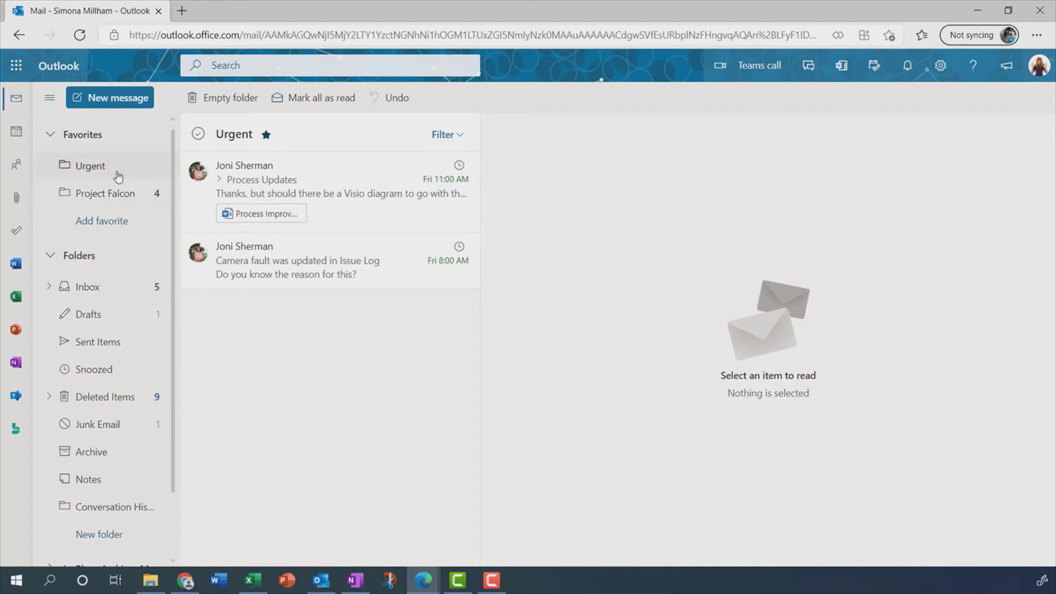
pyautogui.rightClick(117, 193)
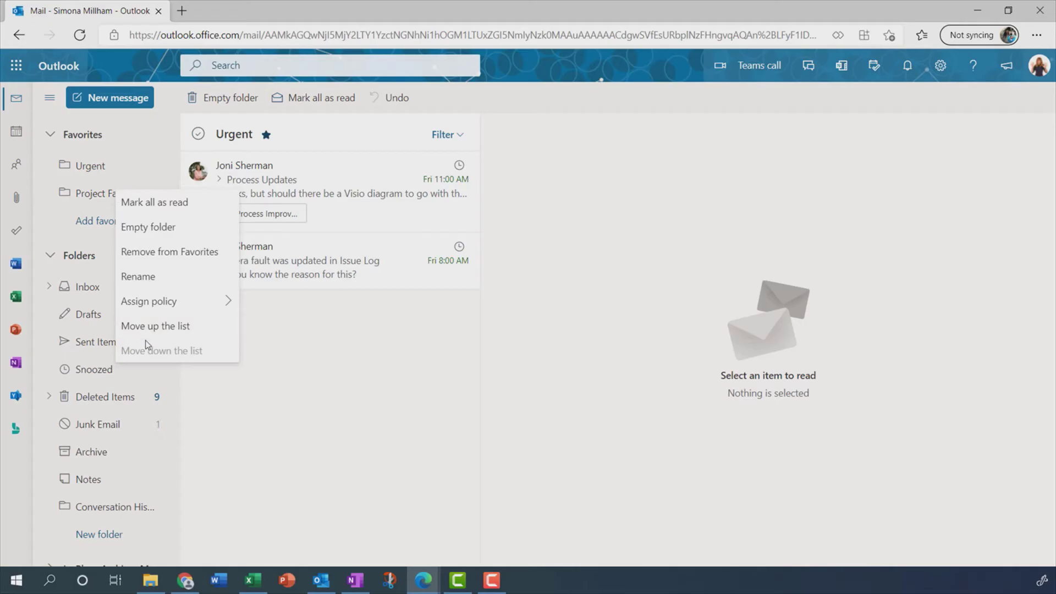
pyautogui.click(99, 170)
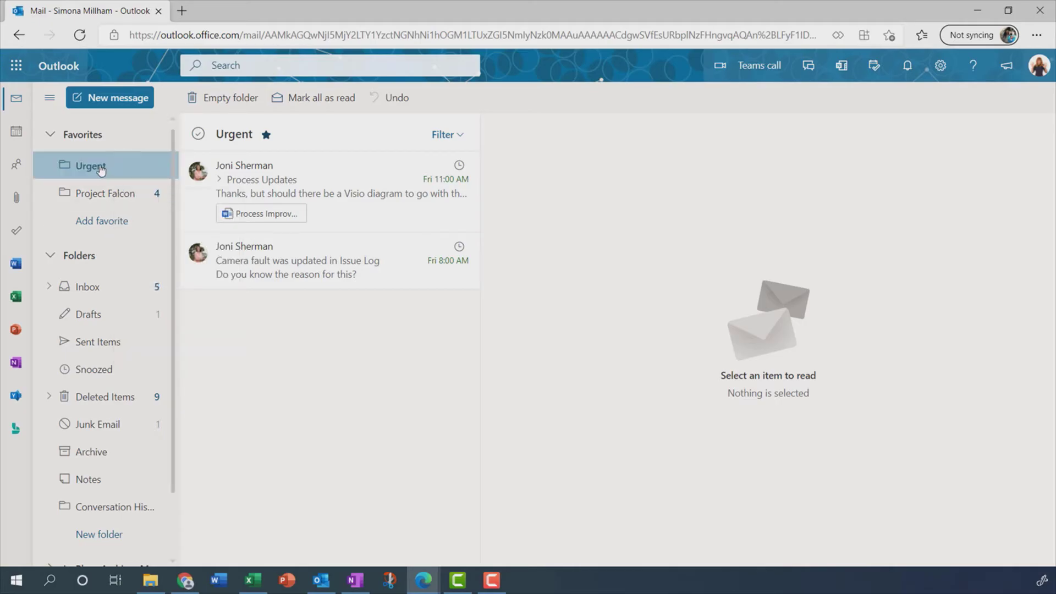
pyautogui.rightClick(105, 197)
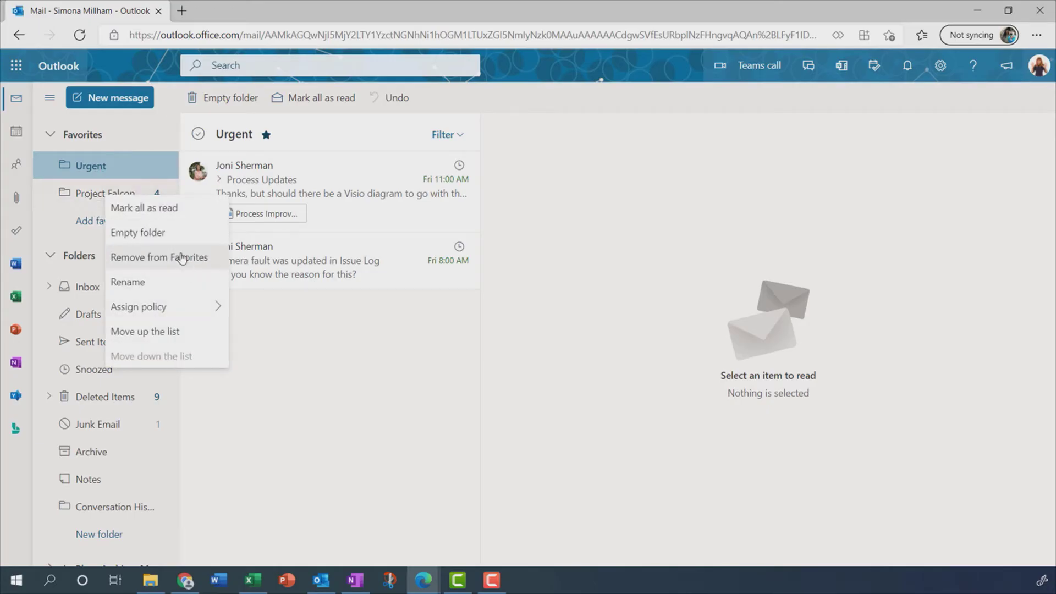
pyautogui.moveTo(172, 310)
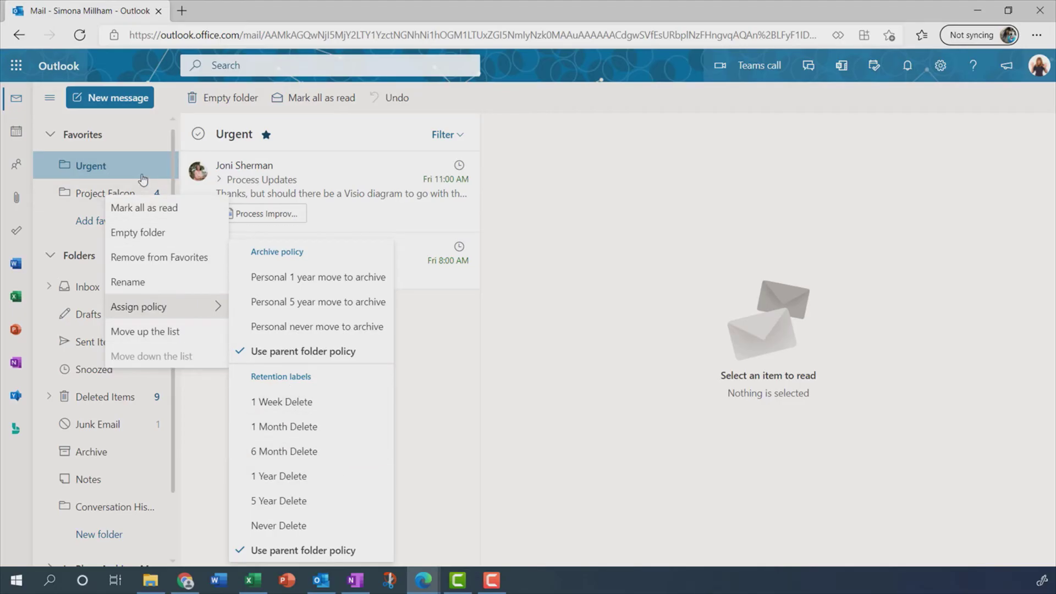
pyautogui.click(142, 177)
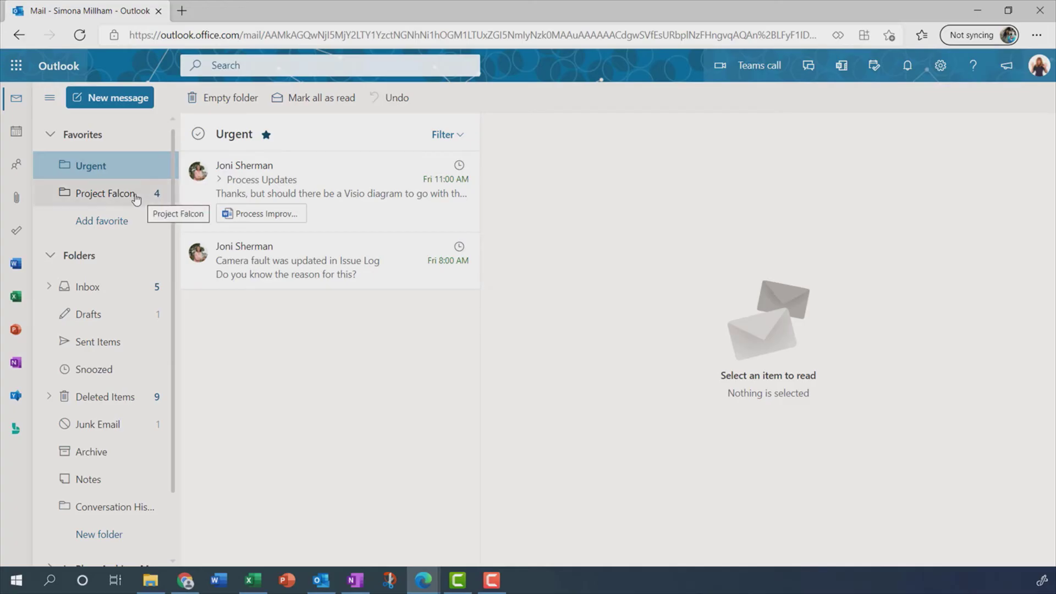
pyautogui.click(136, 198)
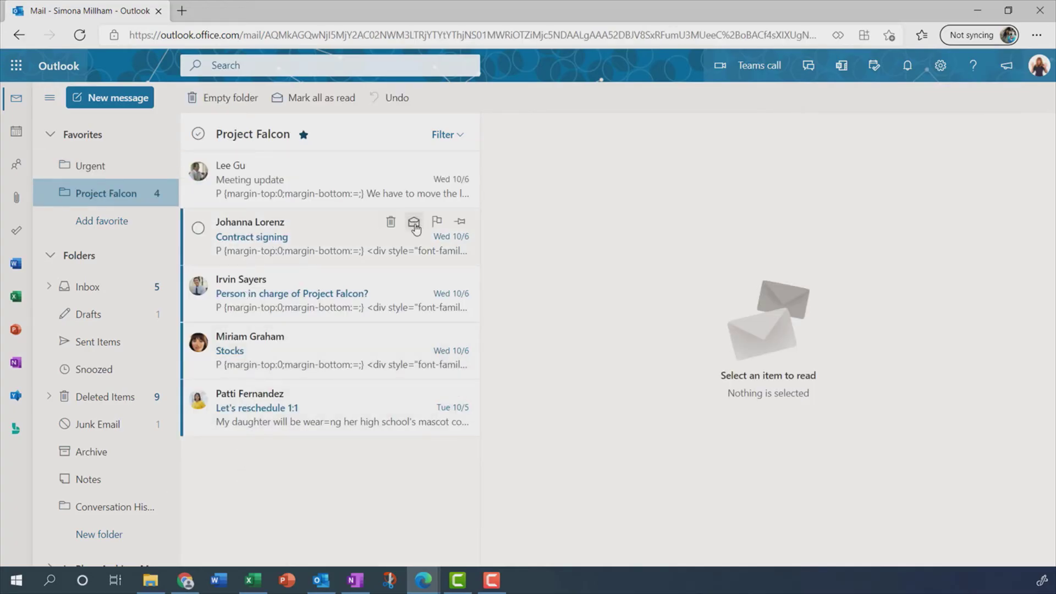
# - Mark the Contract signing message in Project Falcon as read
pyautogui.click(414, 222)
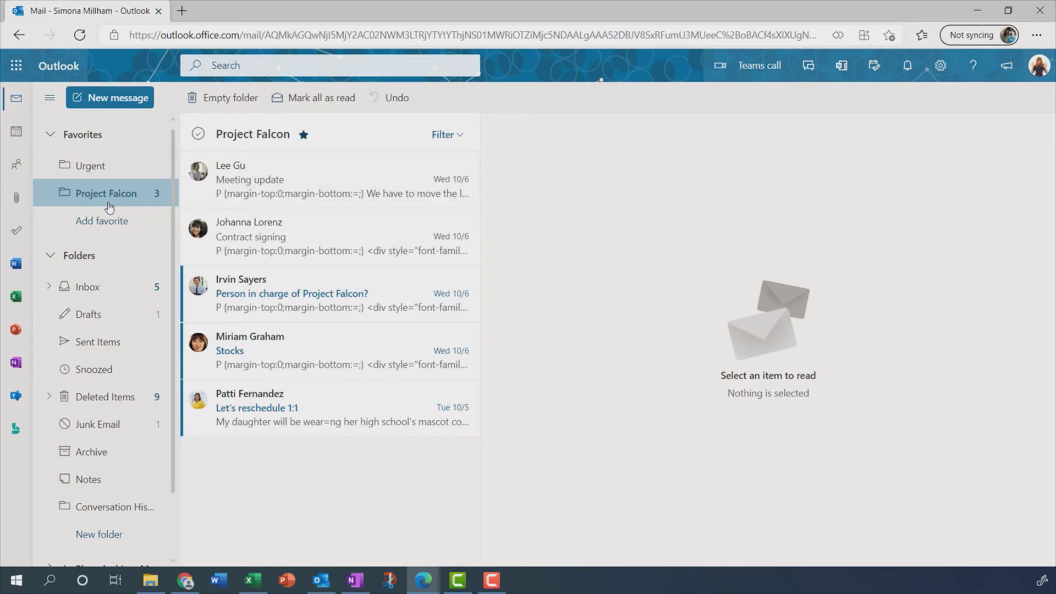
# - Select all five Project Falcon messages and bring up their Categorize choices
pyautogui.rightClick(280, 172)
pyautogui.moveTo(328, 255)
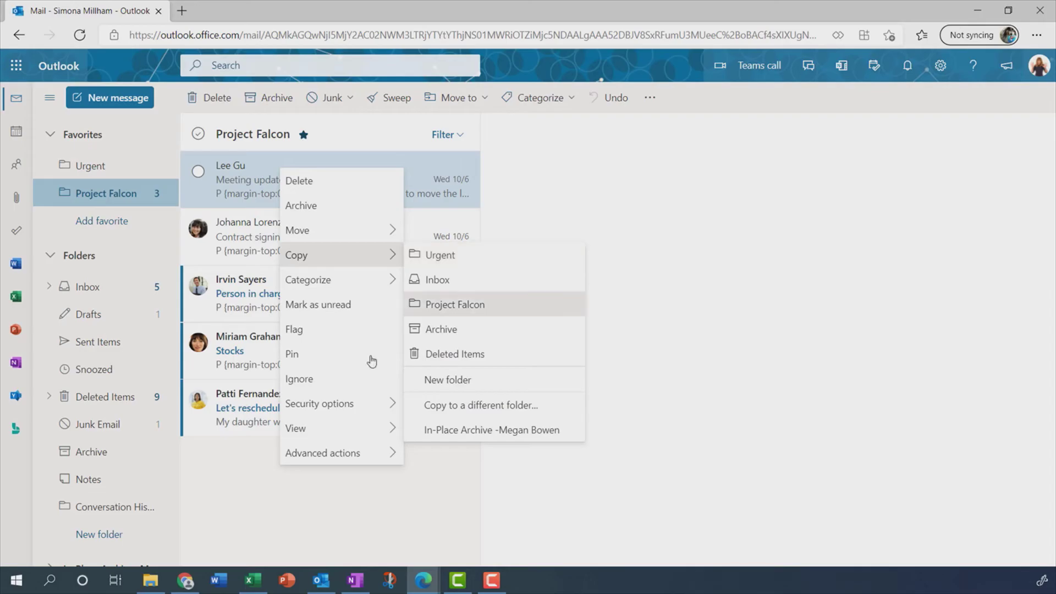
pyautogui.click(260, 489)
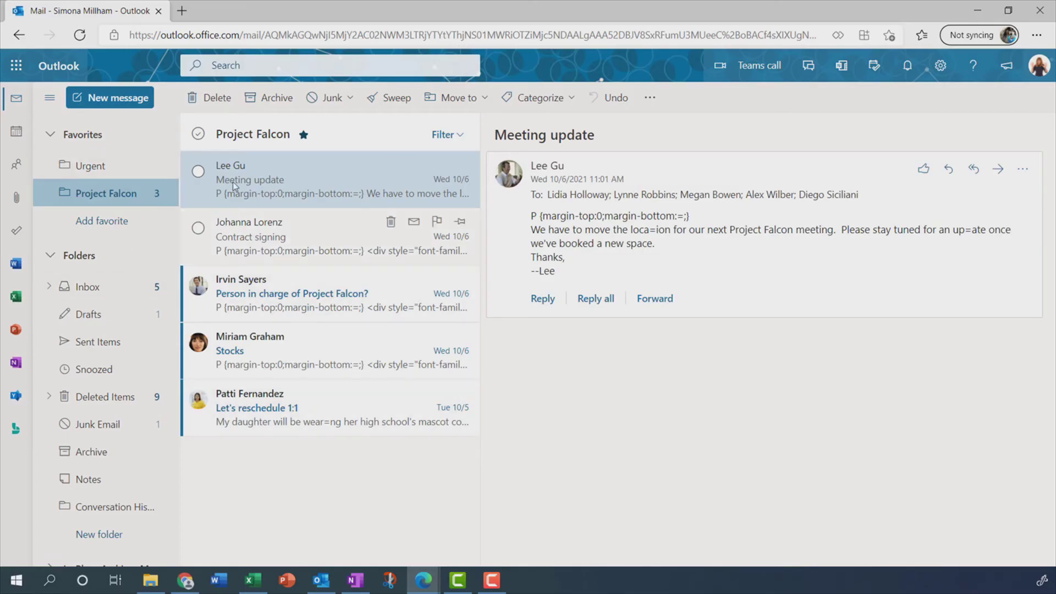
pyautogui.click(199, 134)
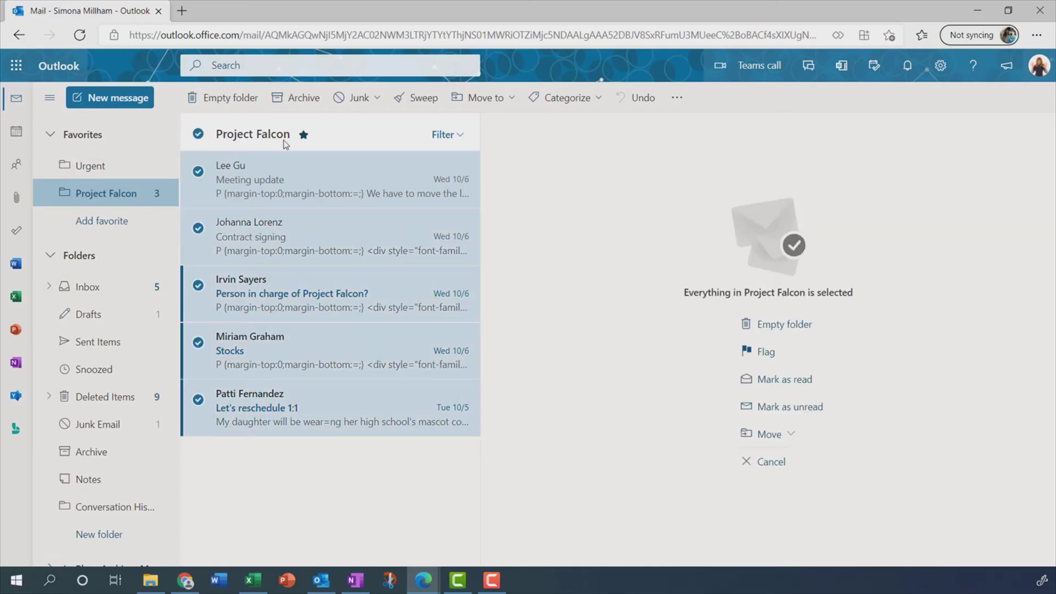
pyautogui.rightClick(352, 177)
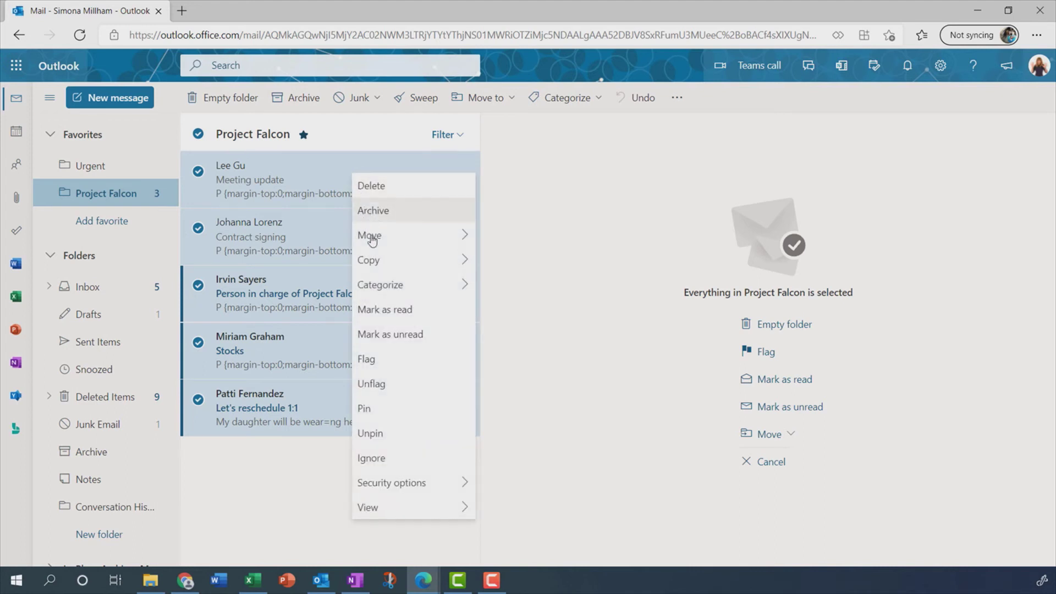
pyautogui.moveTo(385, 284)
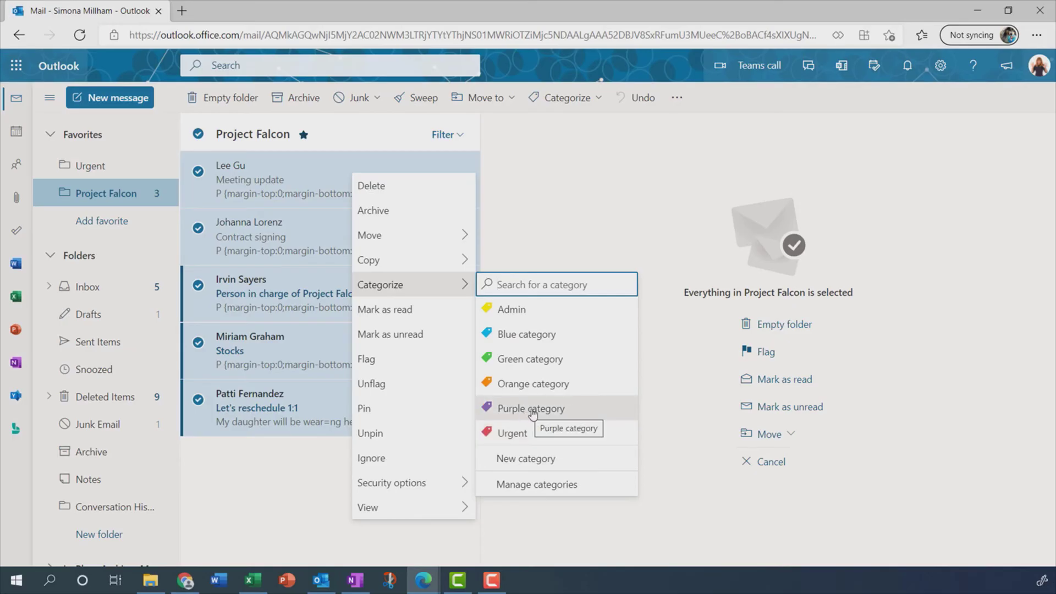
# - Rename the Purple category to Project Falcon and favorite the Project Falcon and Urgent categories
pyautogui.click(598, 489)
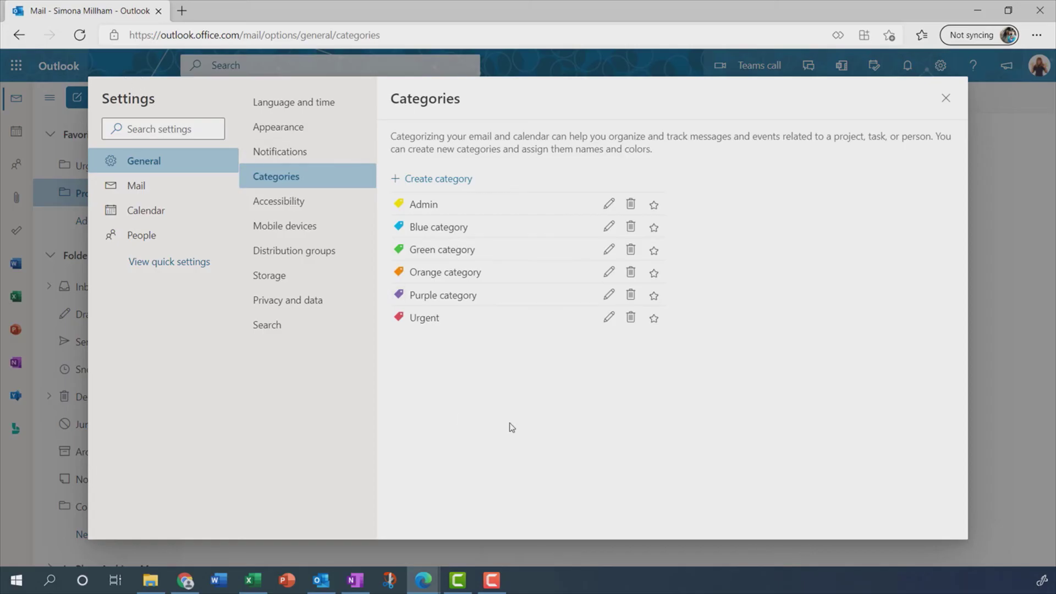
pyautogui.click(608, 295)
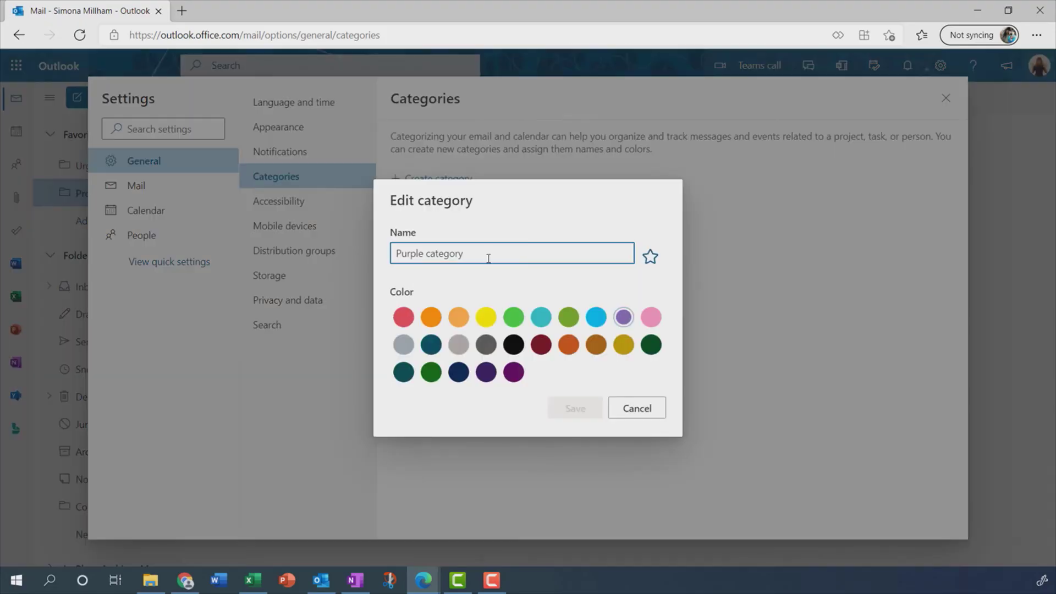
pyautogui.tripleClick(488, 258)
pyautogui.write('Project Falcon')
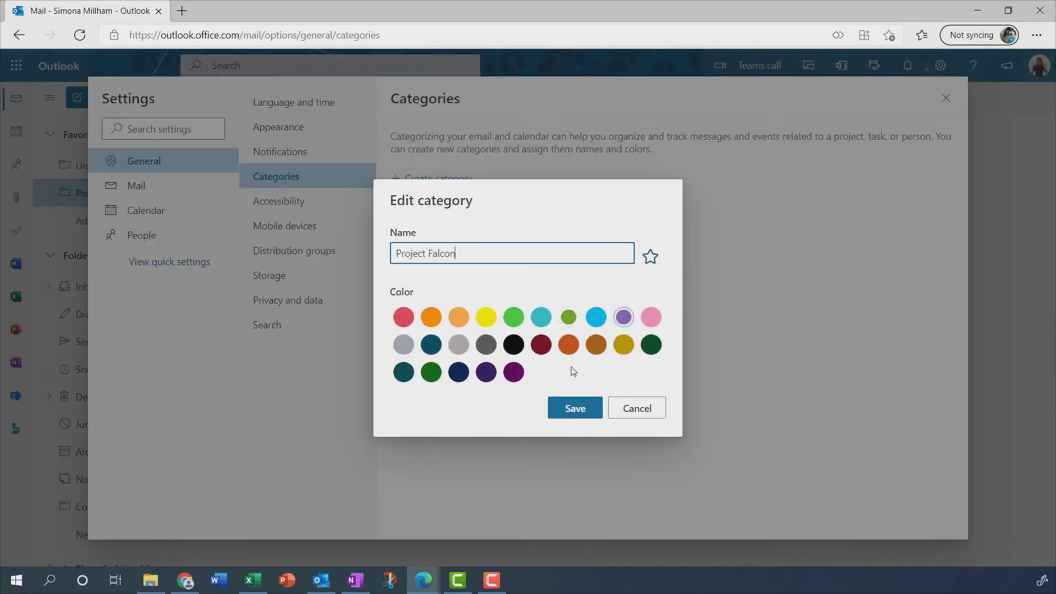
pyautogui.click(574, 408)
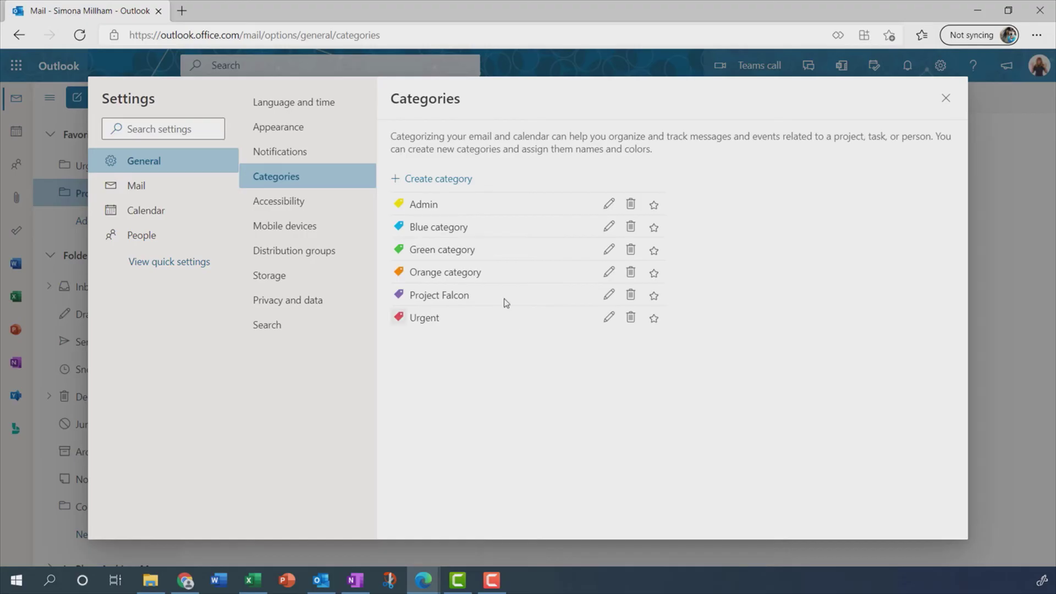
pyautogui.click(654, 295)
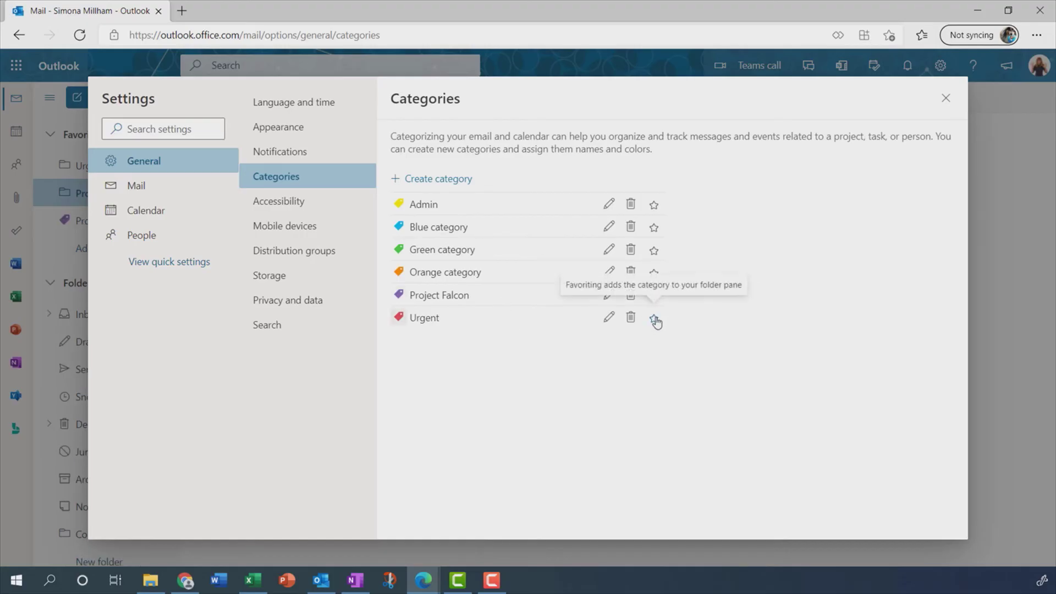
pyautogui.click(654, 319)
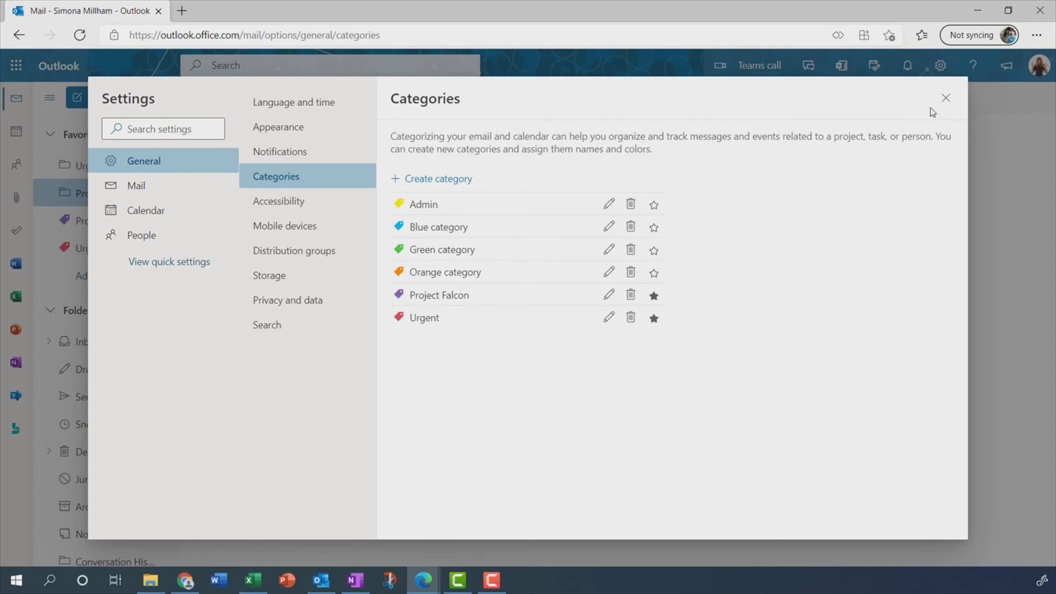
pyautogui.click(946, 97)
# - Tag all Project Falcon messages with the Project Falcon category and Meeting update with Urgent
pyautogui.rightClick(382, 176)
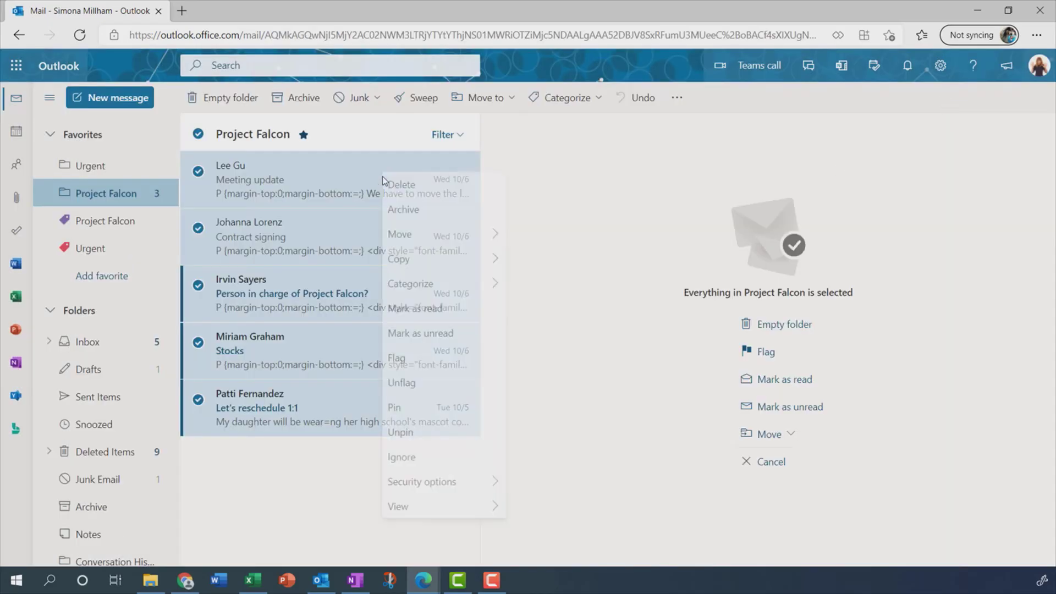
pyautogui.moveTo(422, 291)
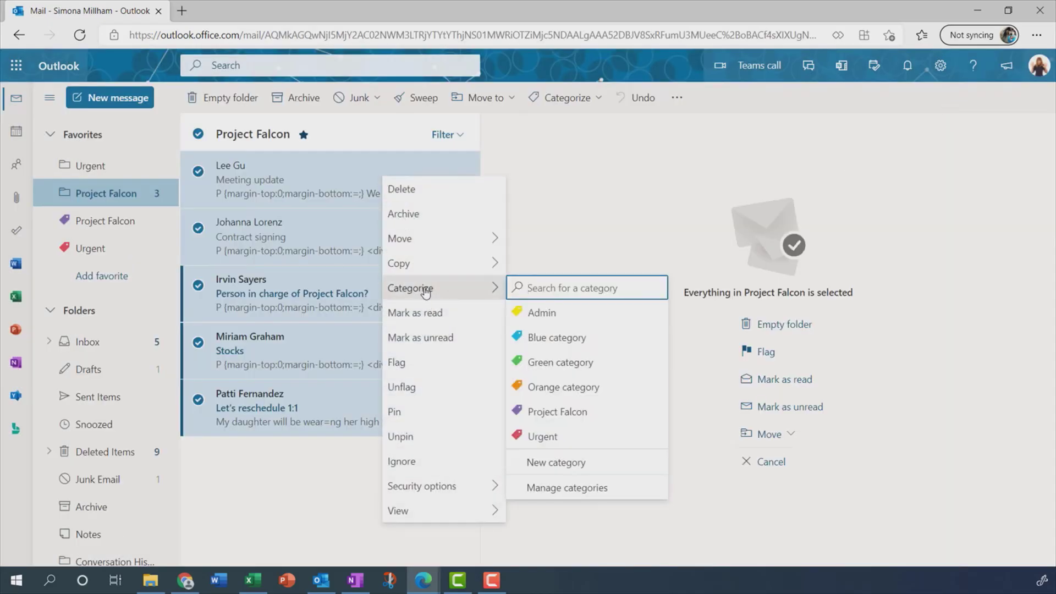
pyautogui.click(580, 412)
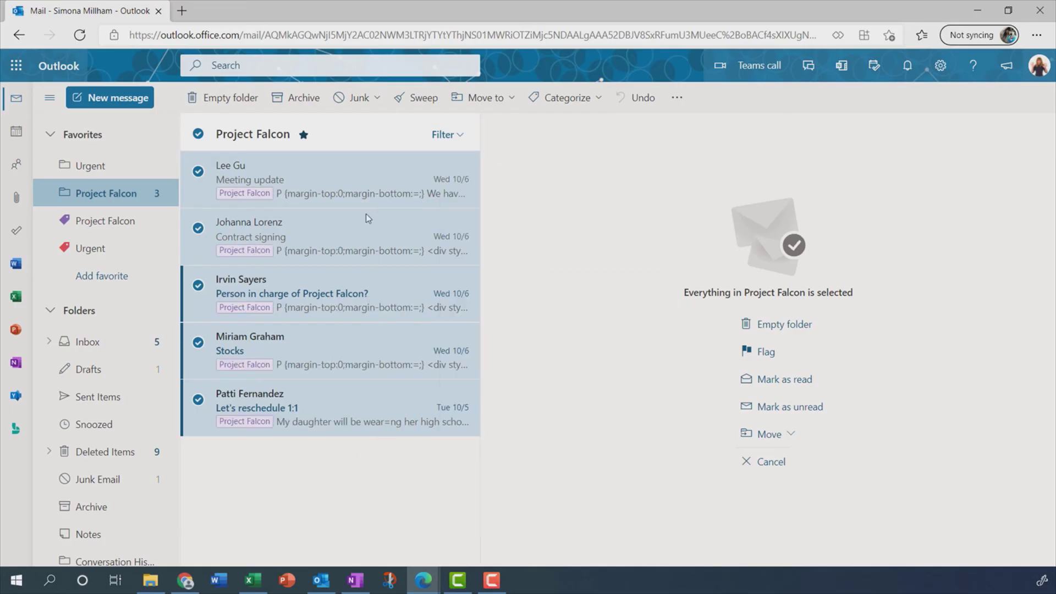
pyautogui.click(357, 173)
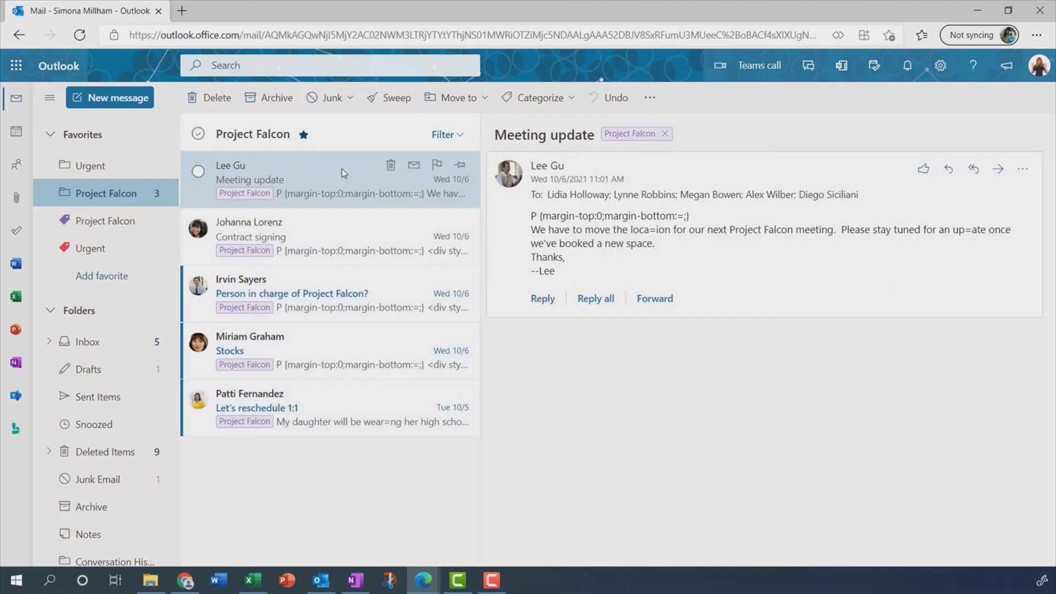
pyautogui.rightClick(341, 168)
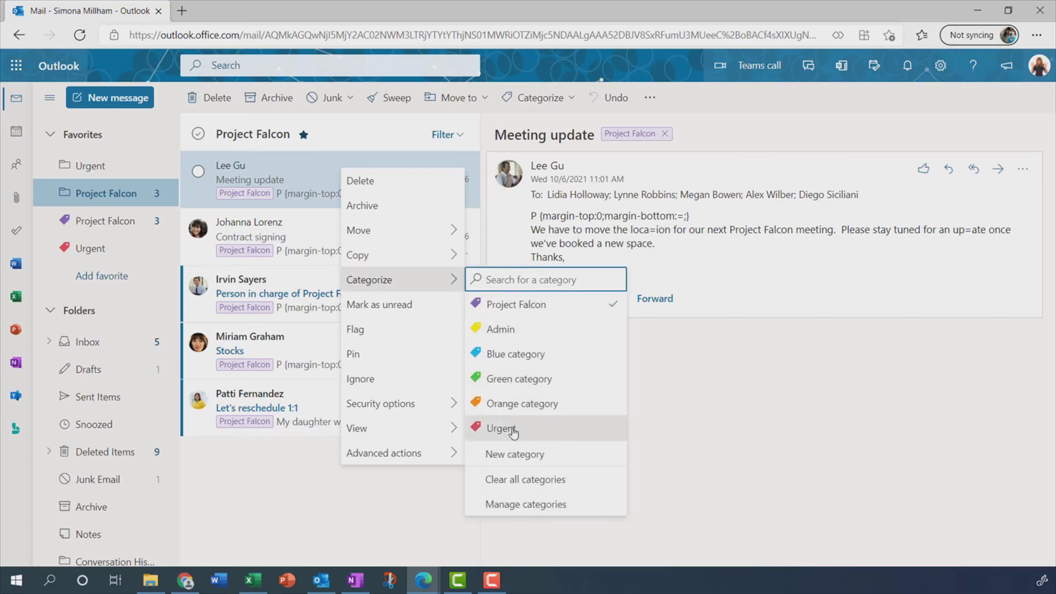
pyautogui.click(513, 433)
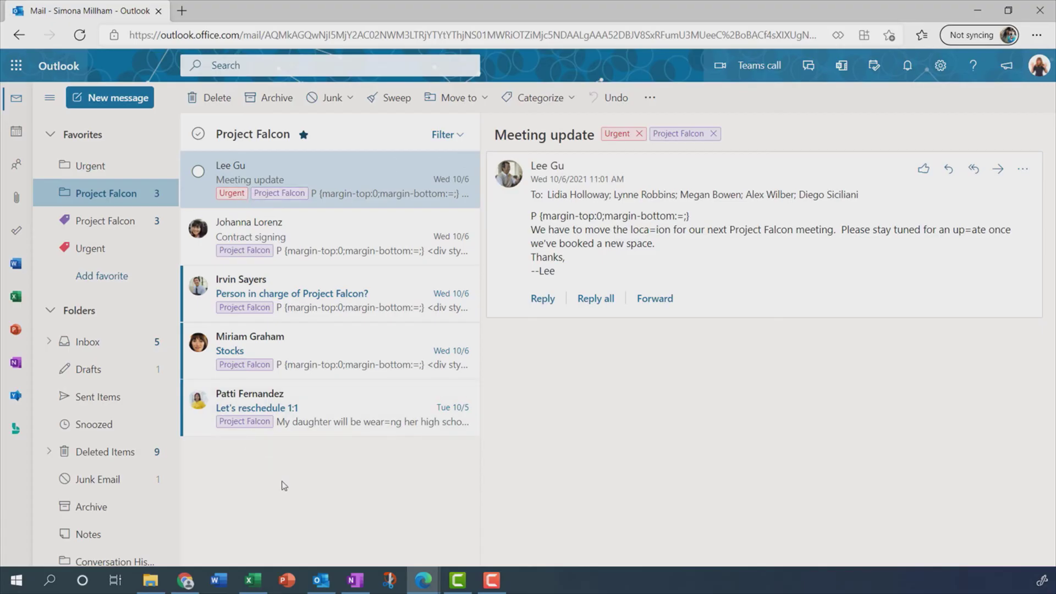
pyautogui.click(91, 223)
# - Move all five messages from the Project Falcon folder into the Inbox
pyautogui.click(91, 252)
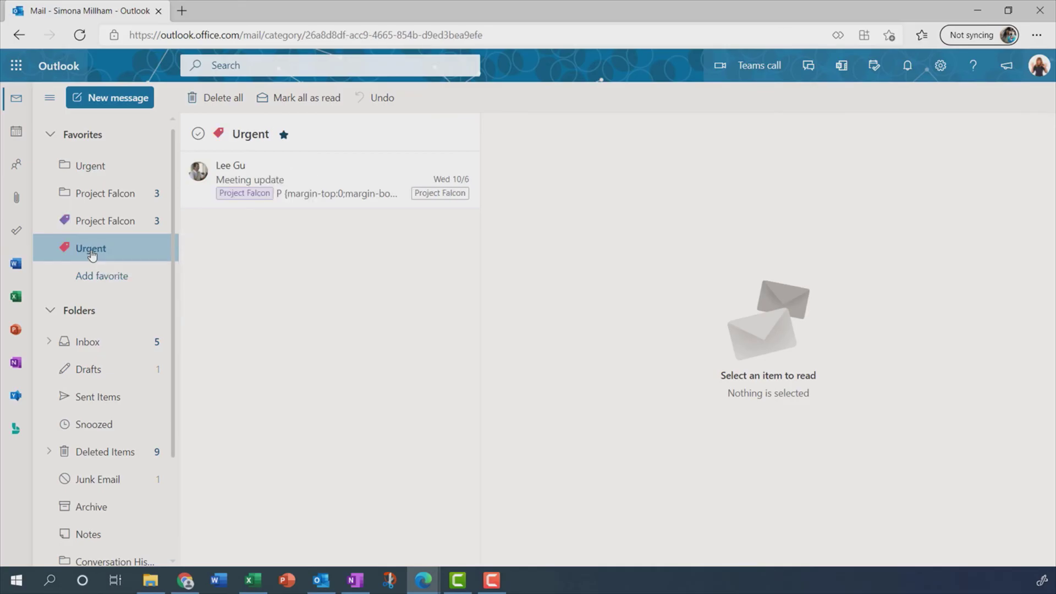
pyautogui.click(98, 223)
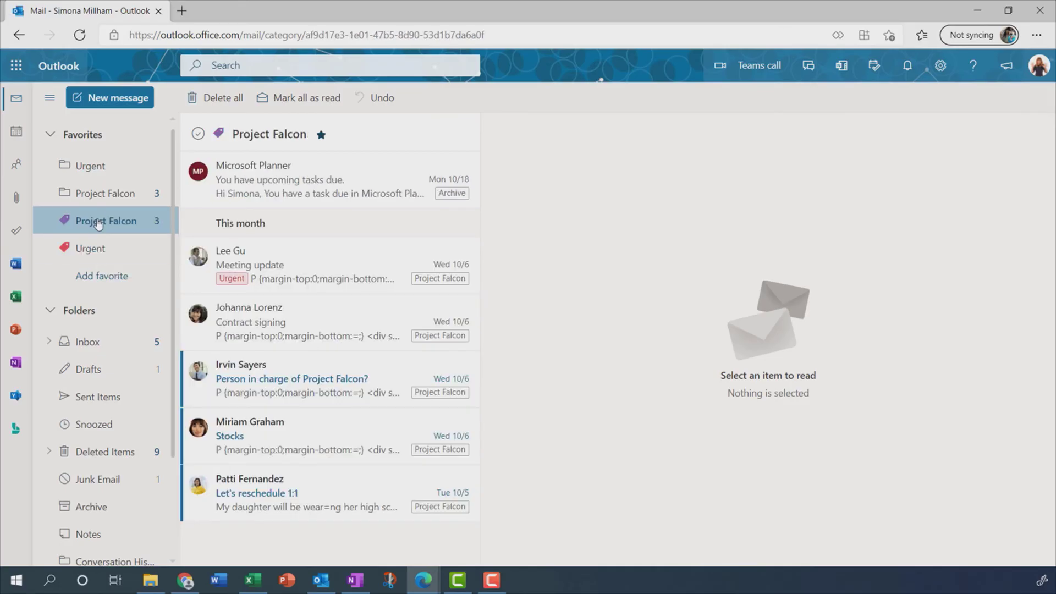
pyautogui.click(110, 195)
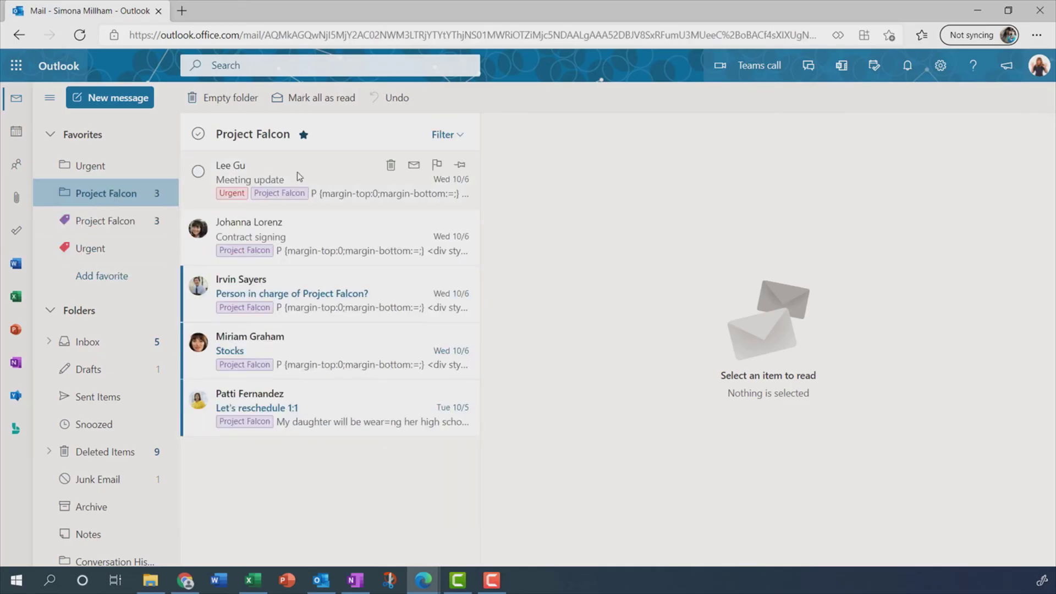
pyautogui.click(333, 173)
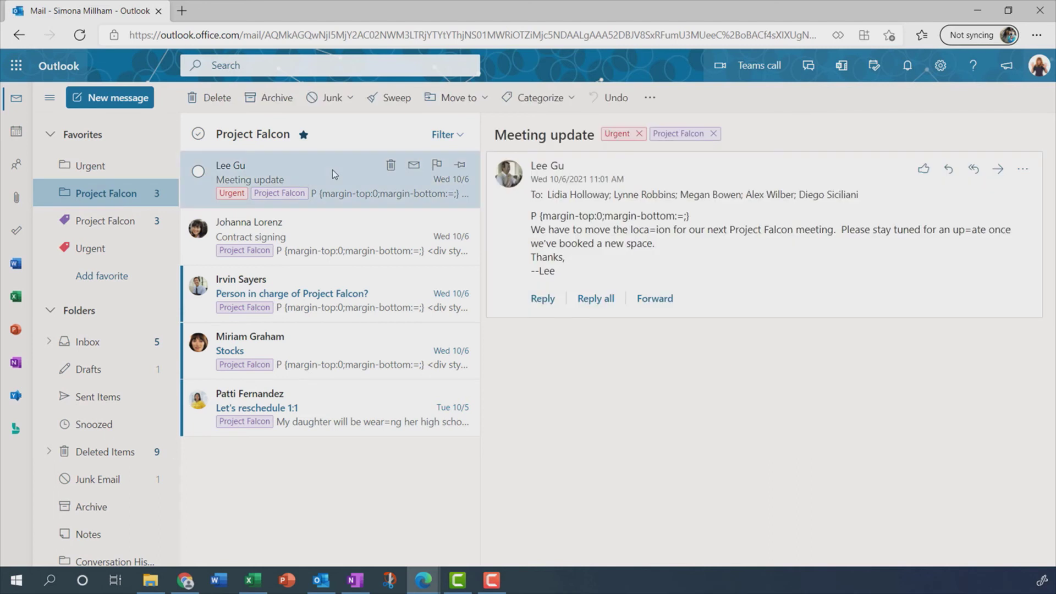
pyautogui.keyDown('shift'); pyautogui.click(368, 410); pyautogui.keyUp('shift')
pyautogui.moveTo(351, 167); pyautogui.dragTo(106, 341)
# - Delete the now-empty Project Falcon subfolder under Inbox
pyautogui.rightClick(109, 192)
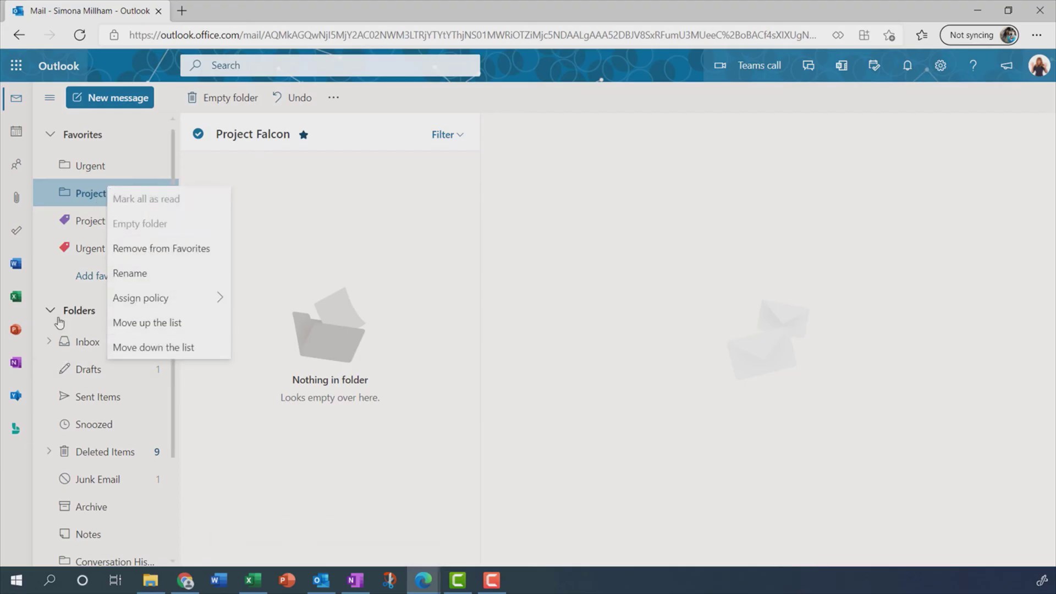
pyautogui.click(49, 341)
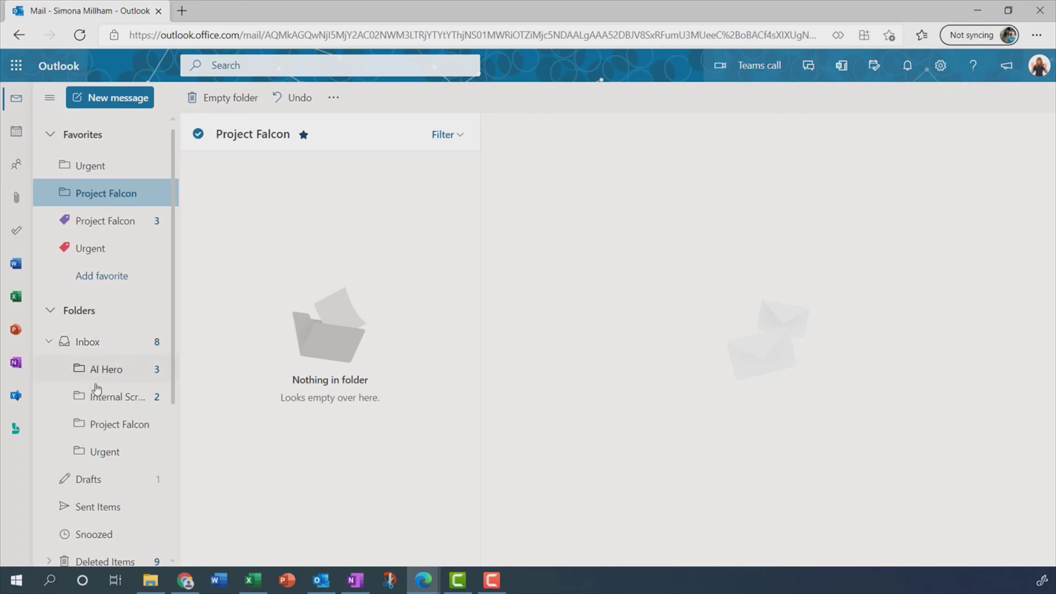
pyautogui.rightClick(114, 428)
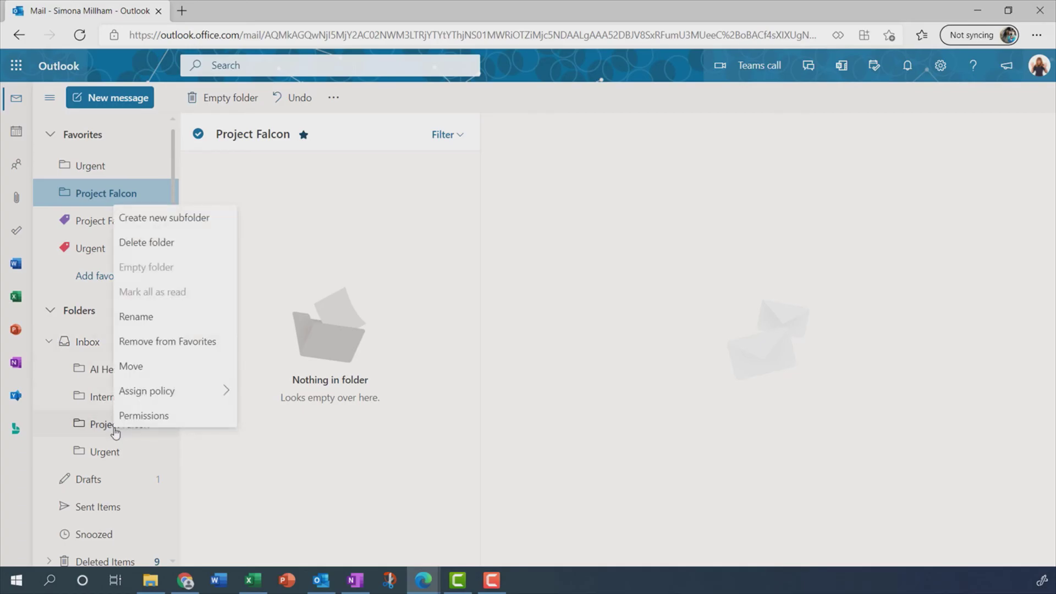
pyautogui.click(151, 244)
pyautogui.click(537, 351)
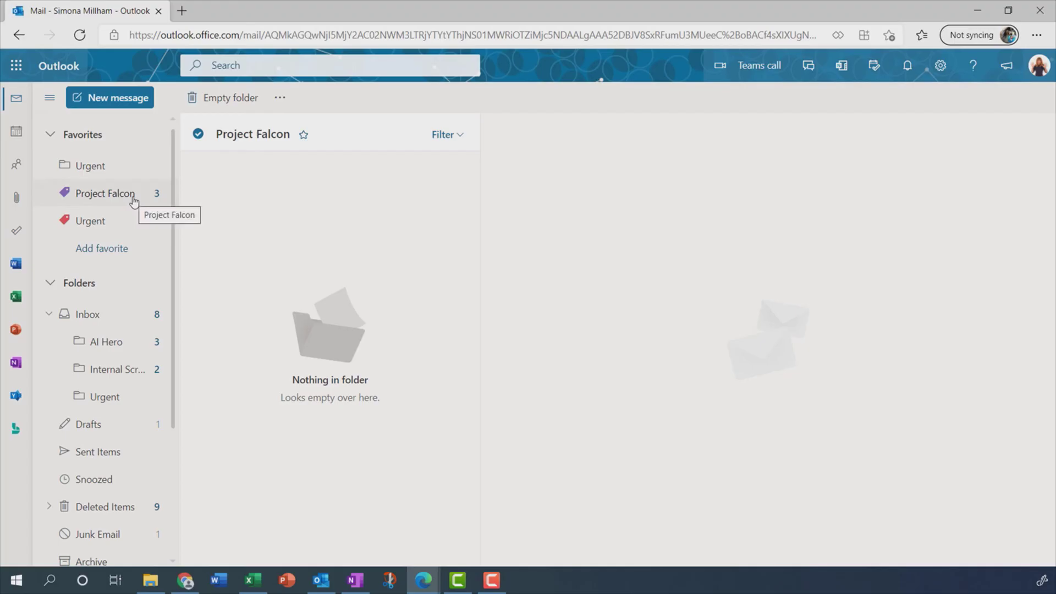
# - Move both Urgent messages to the Inbox, delete the Urgent folder, and check the Urgent category
pyautogui.click(104, 173)
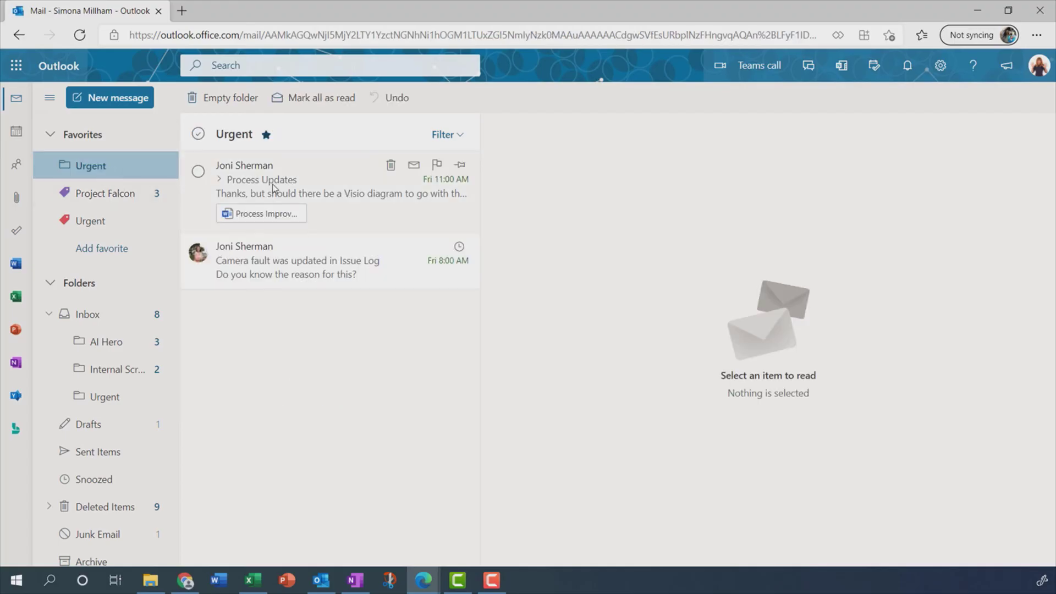
pyautogui.click(198, 135)
pyautogui.moveTo(265, 171); pyautogui.dragTo(93, 315)
pyautogui.rightClick(101, 401)
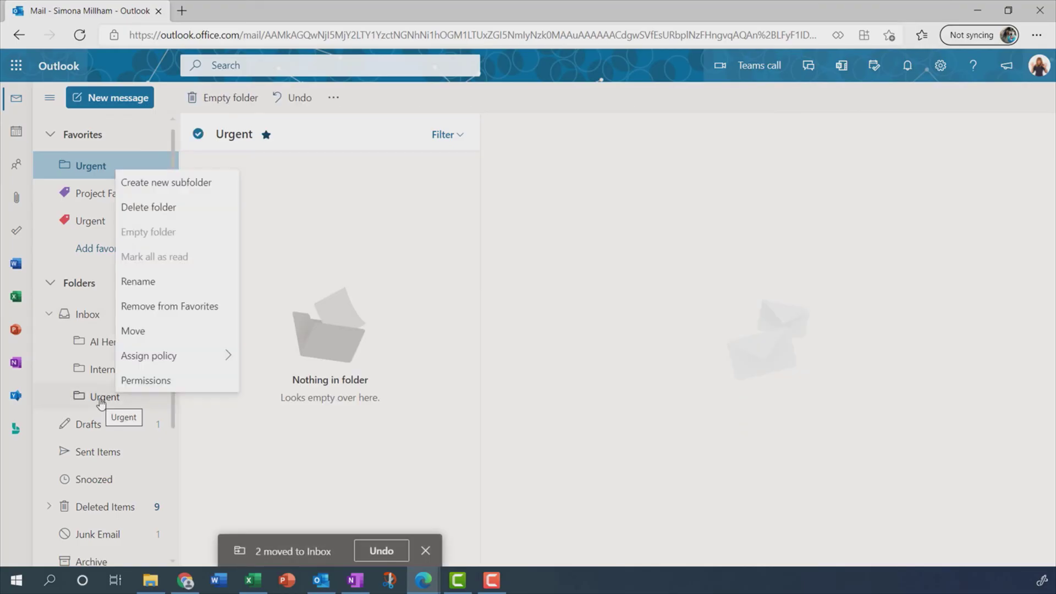
pyautogui.click(152, 210)
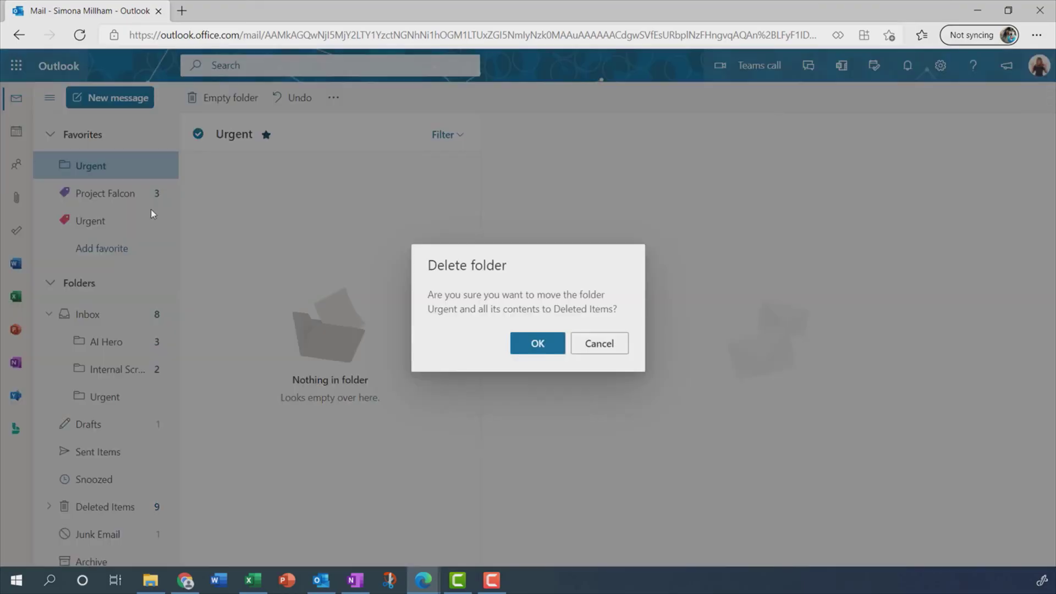
pyautogui.click(537, 343)
pyautogui.click(94, 194)
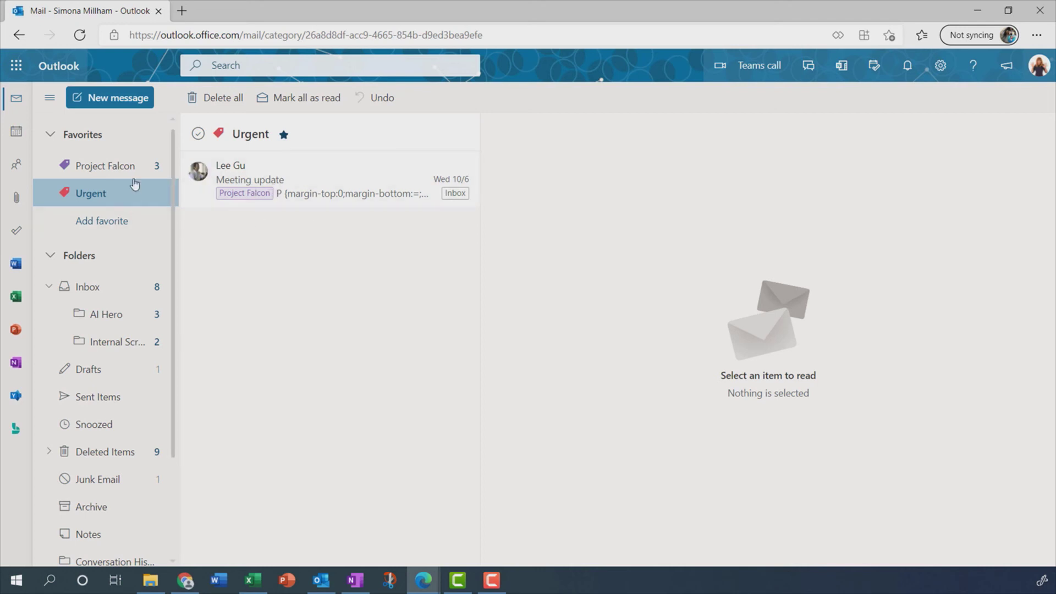
pyautogui.click(90, 294)
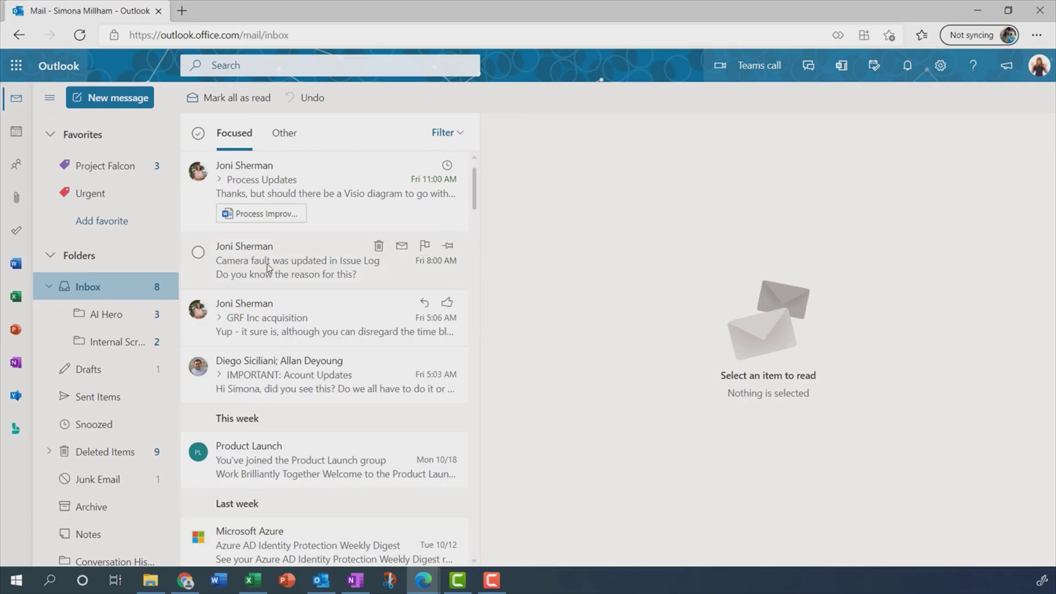
# - Flag the Camera fault and IMPORTANT: Acount Updates messages, due Today and Tomorrow respectively
pyautogui.click(425, 246)
pyautogui.click(425, 359)
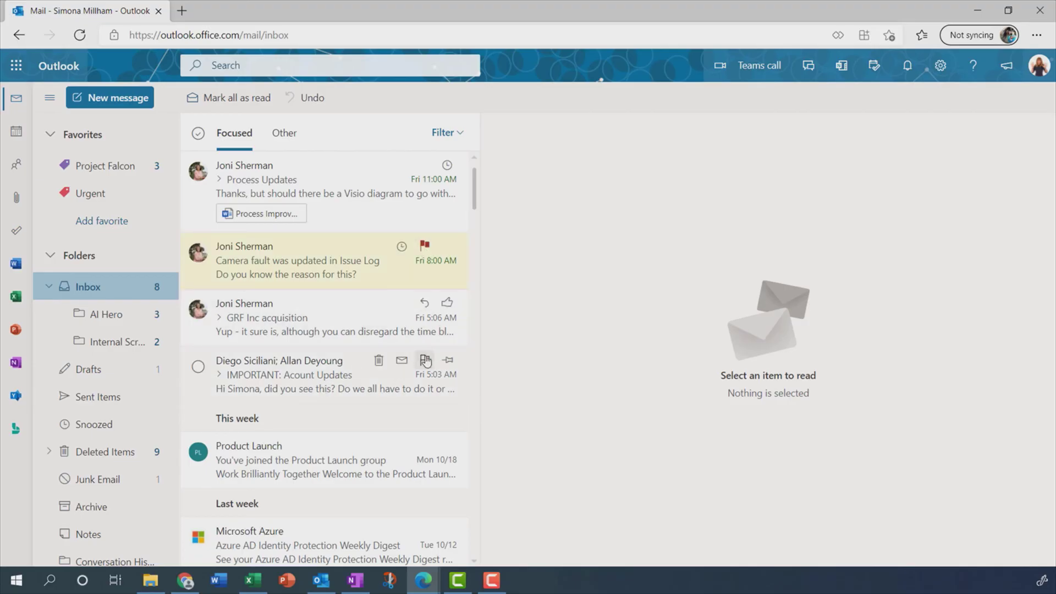
pyautogui.rightClick(426, 248)
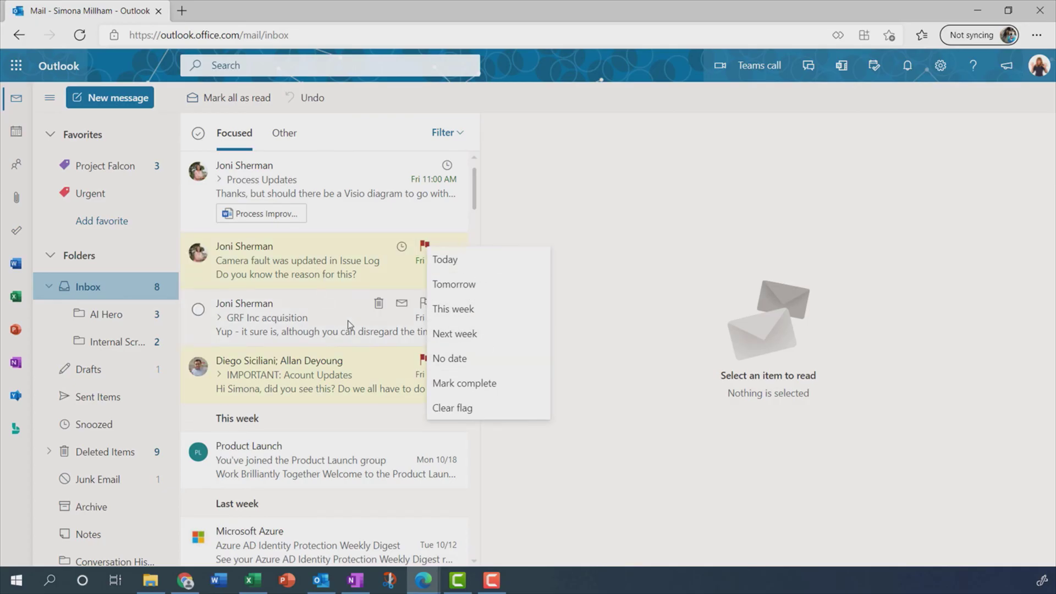
pyautogui.click(458, 263)
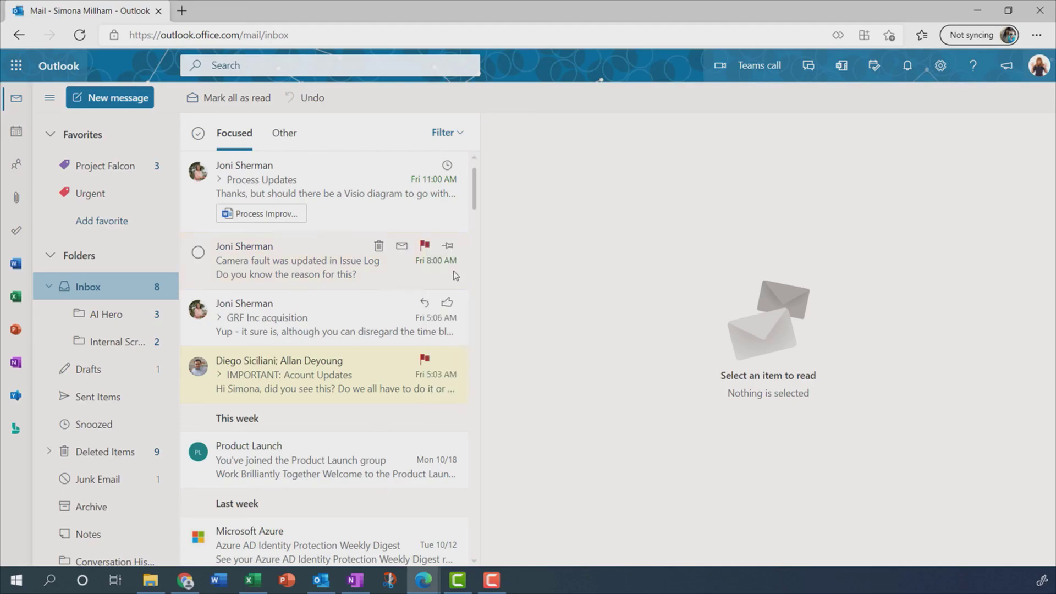
pyautogui.click(425, 361)
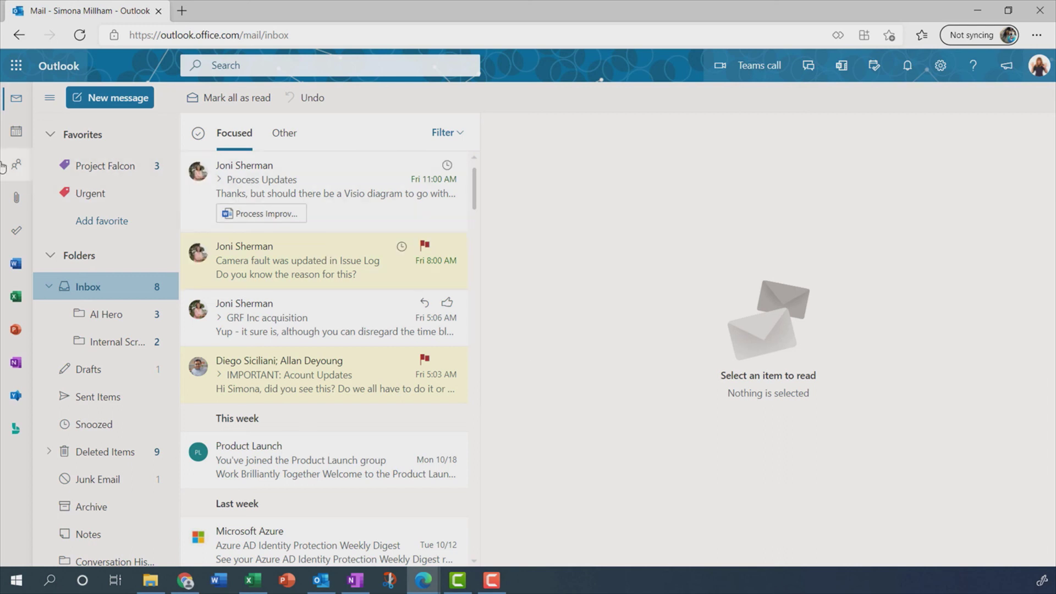
pyautogui.click(16, 233)
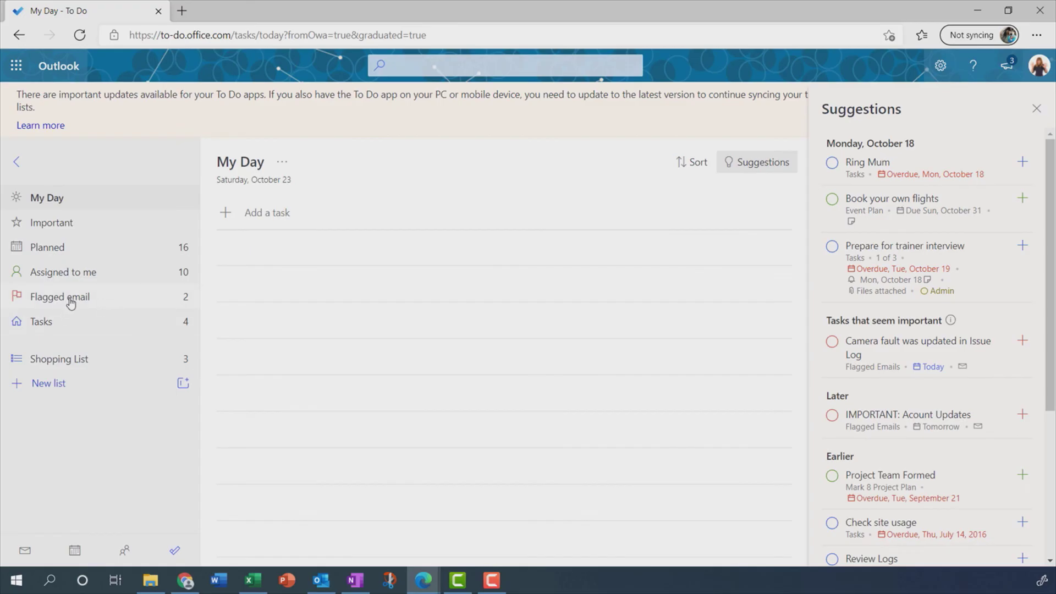
# - Complete the Camera fault task in To Do's Flagged email list, then return to the Outlook inbox
pyautogui.click(71, 302)
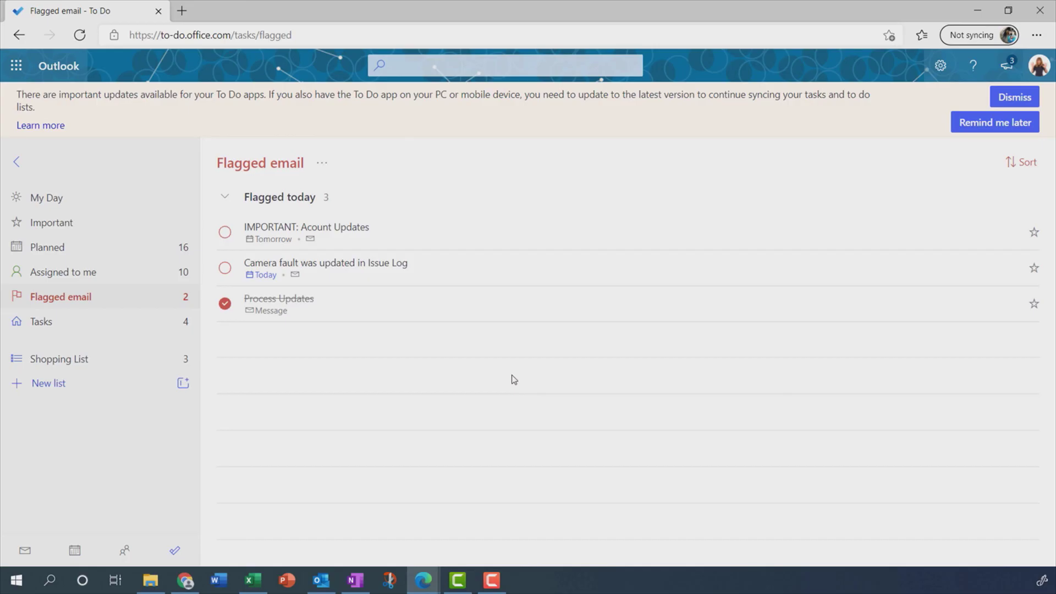
pyautogui.click(225, 270)
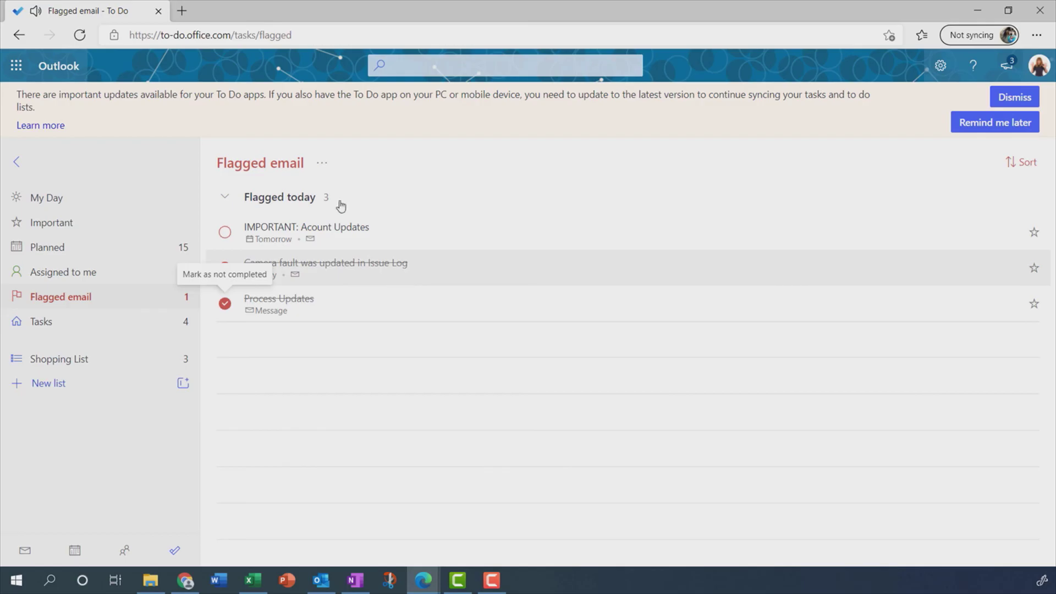
pyautogui.click(18, 36)
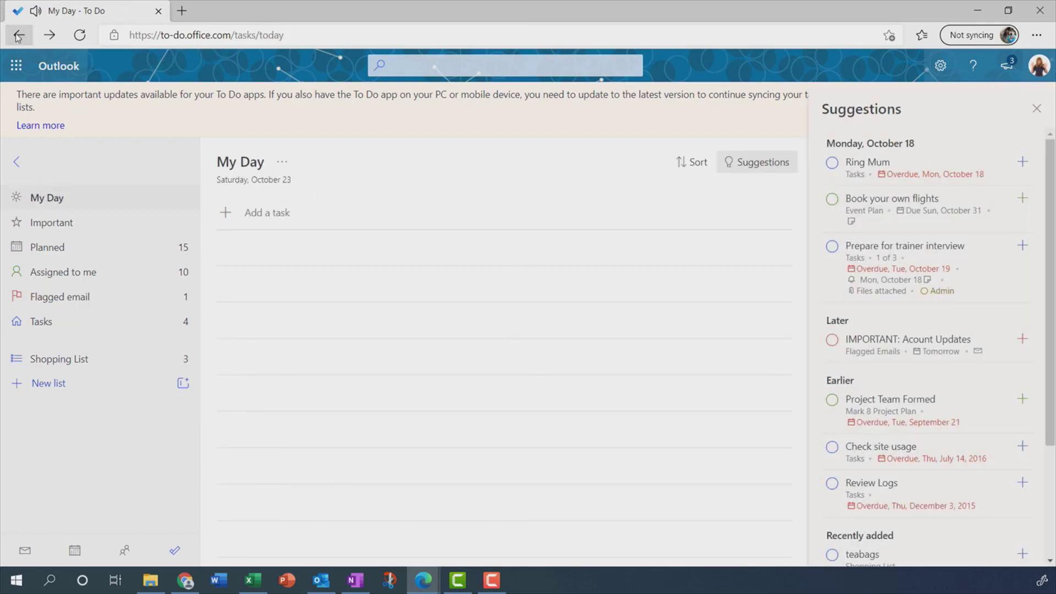
pyautogui.click(18, 37)
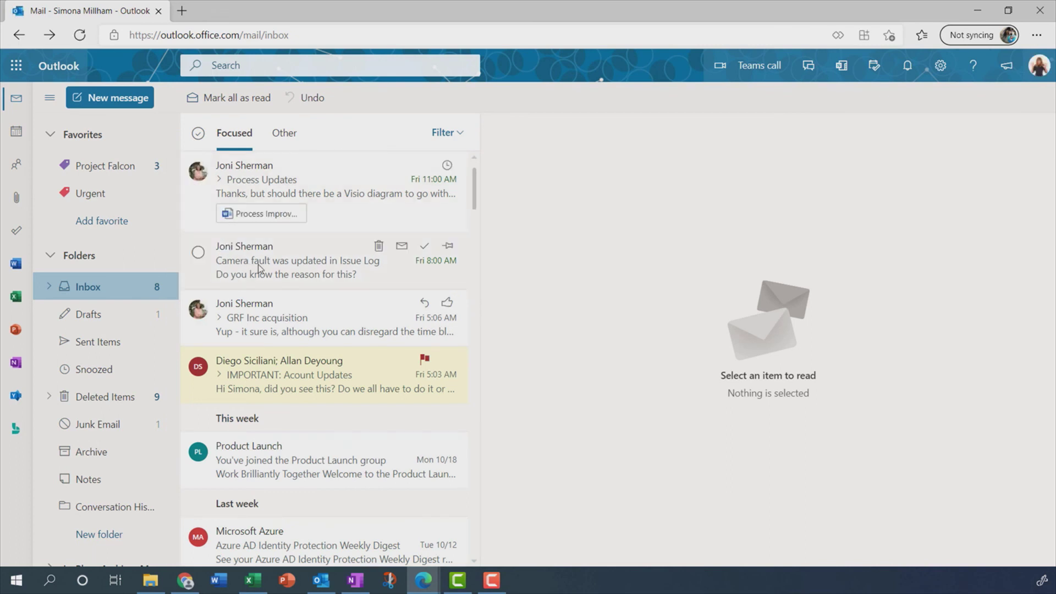
# - Mark the Camera fault message's flag as complete in the Inbox
pyautogui.click(422, 250)
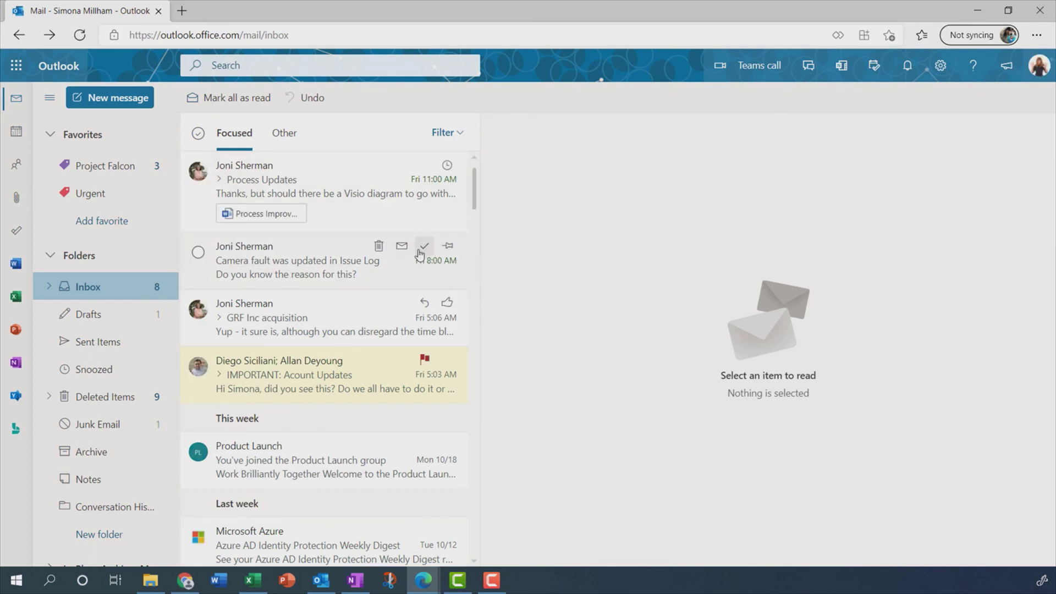